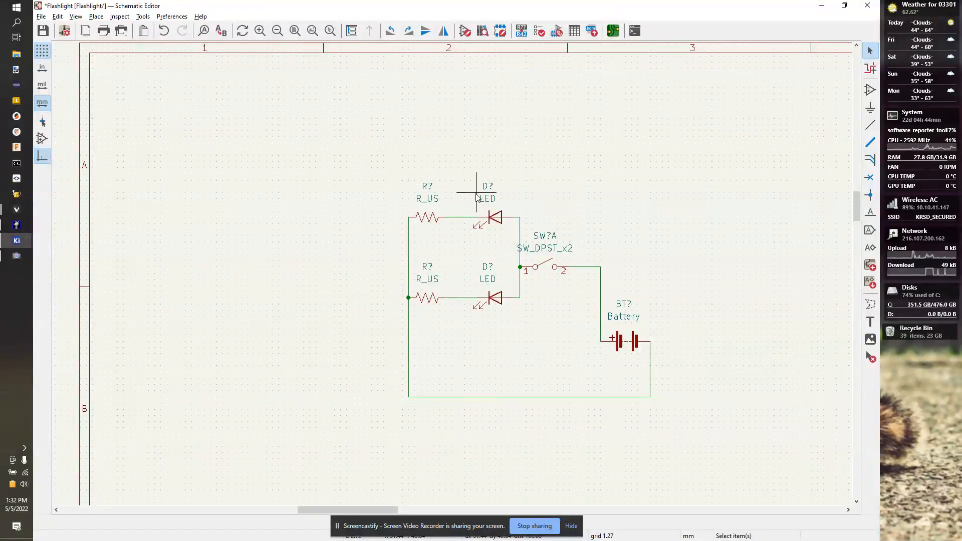
Annotate the entire schematic by X position with existing annotations reset, and run the same annotation a second time.
scroll(477, 197, "up", 2)
scroll(555, 307, "up", 1)
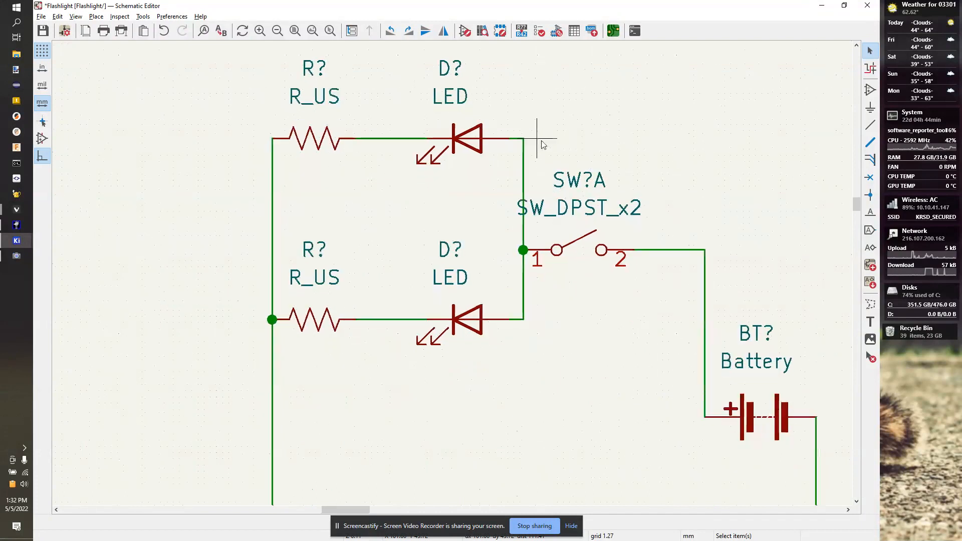
scroll(541, 150, "down", 1)
scroll(474, 226, "down", 2)
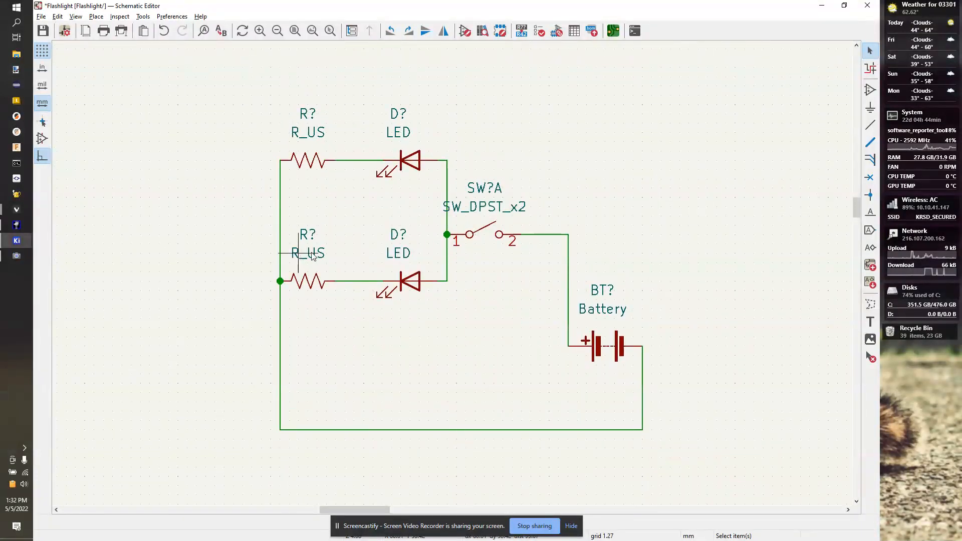
left_click(521, 31)
left_click(327, 267)
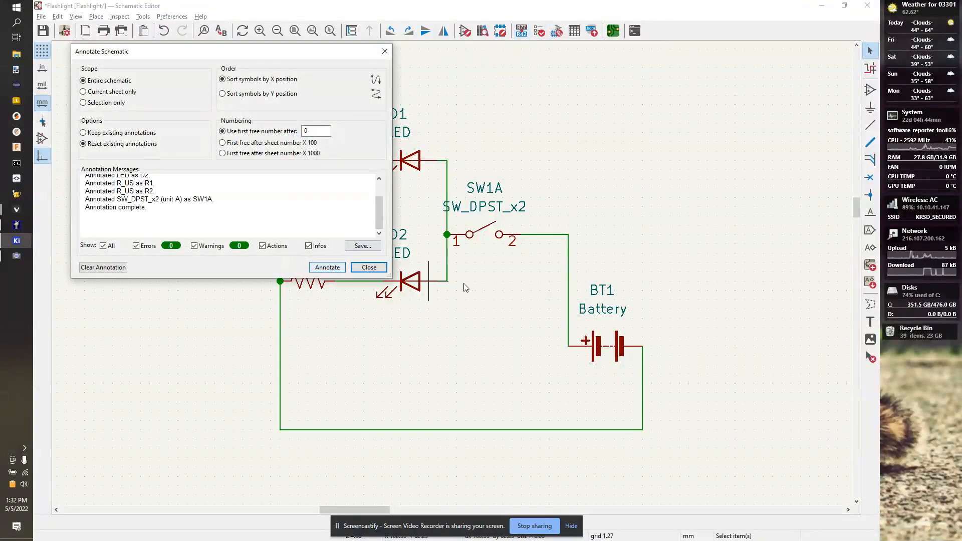
left_click(369, 267)
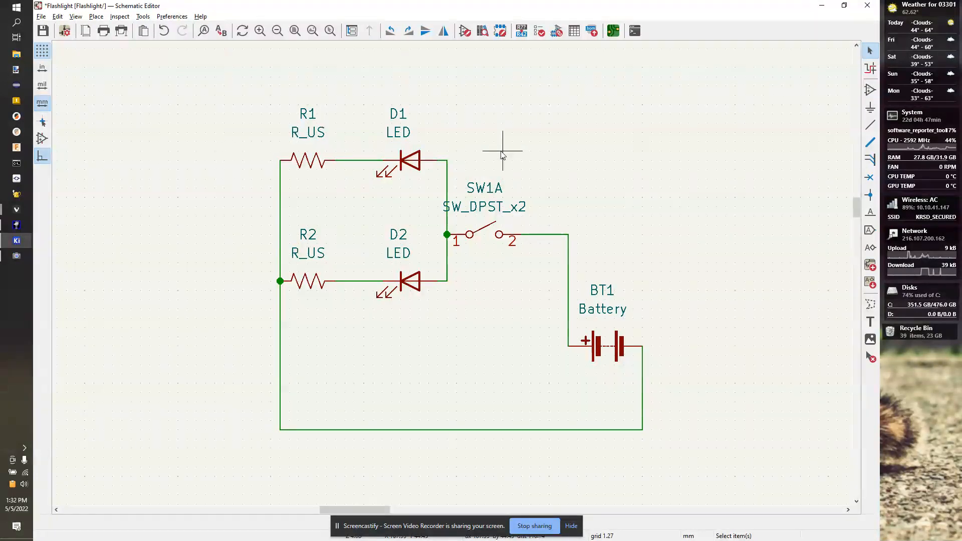
left_click(519, 35)
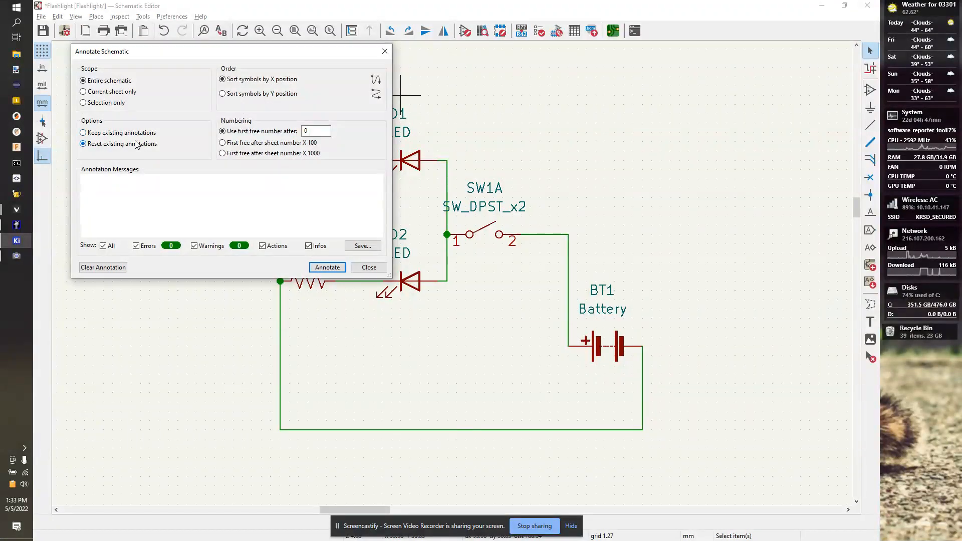
left_click(328, 267)
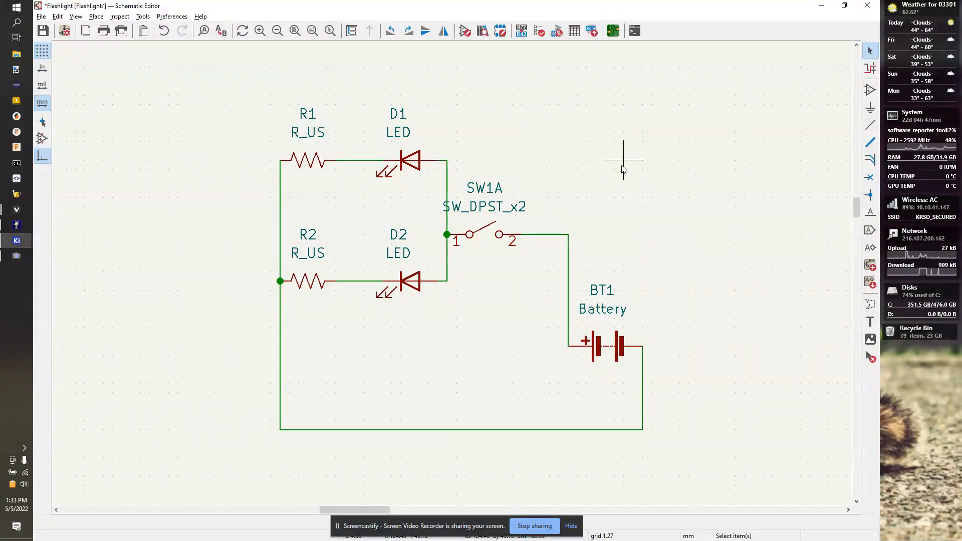
Run the electrical rules check on the flashlight schematic and save the schematic.
left_click(538, 32)
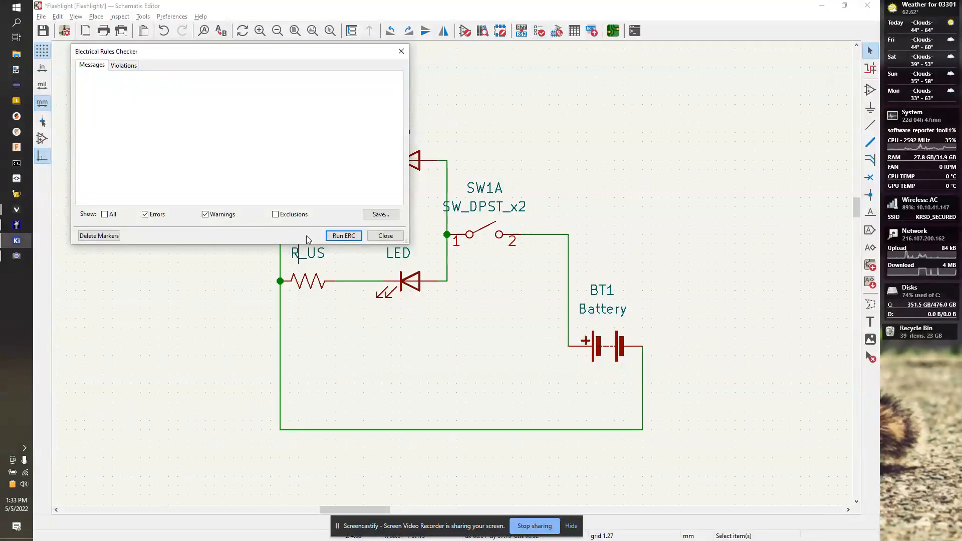
left_click(344, 237)
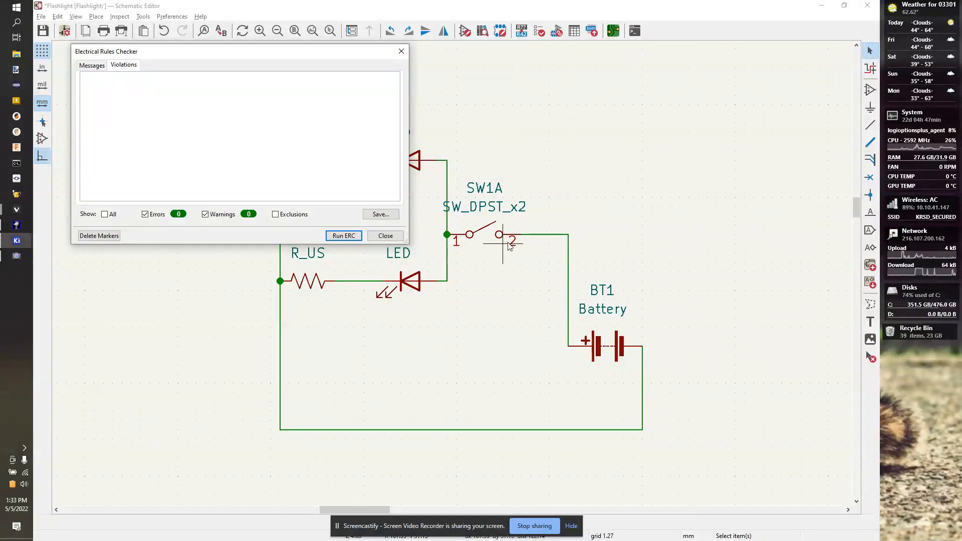
key("ctrl+s")
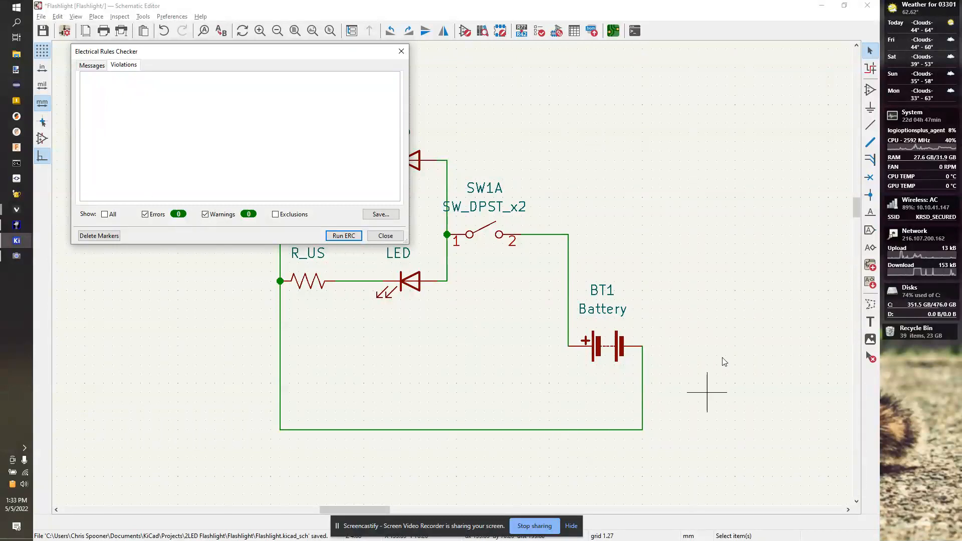
left_click(385, 236)
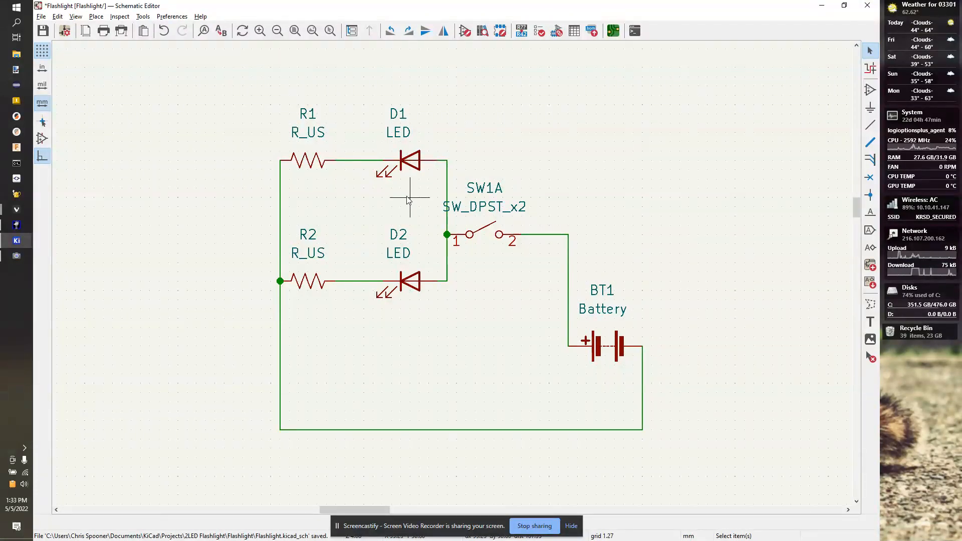
Switch to the Camera app to examine the physical breadboard circuit, and return to the Schematic Editor.
key("alt+Tab")
key("alt+Tab")
key("alt+Tab")
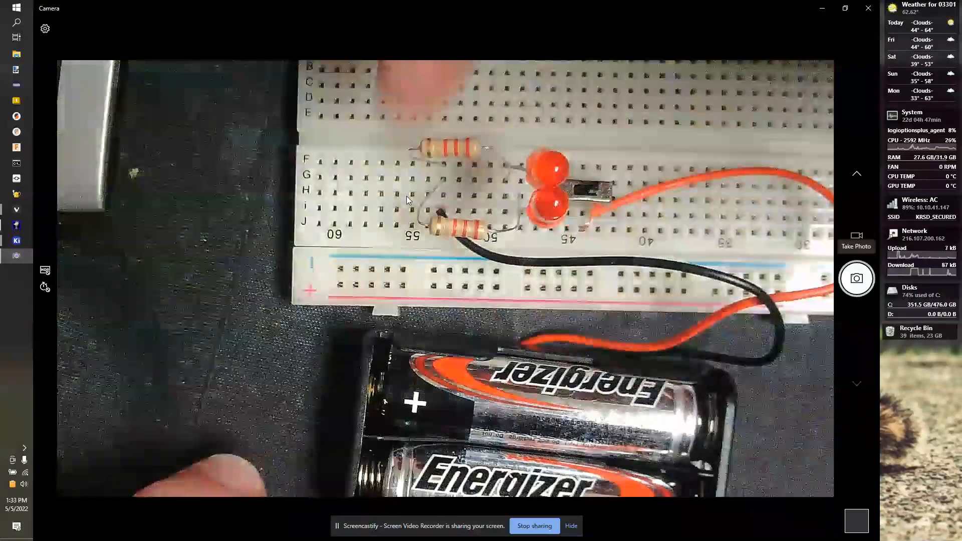
key("alt+Tab")
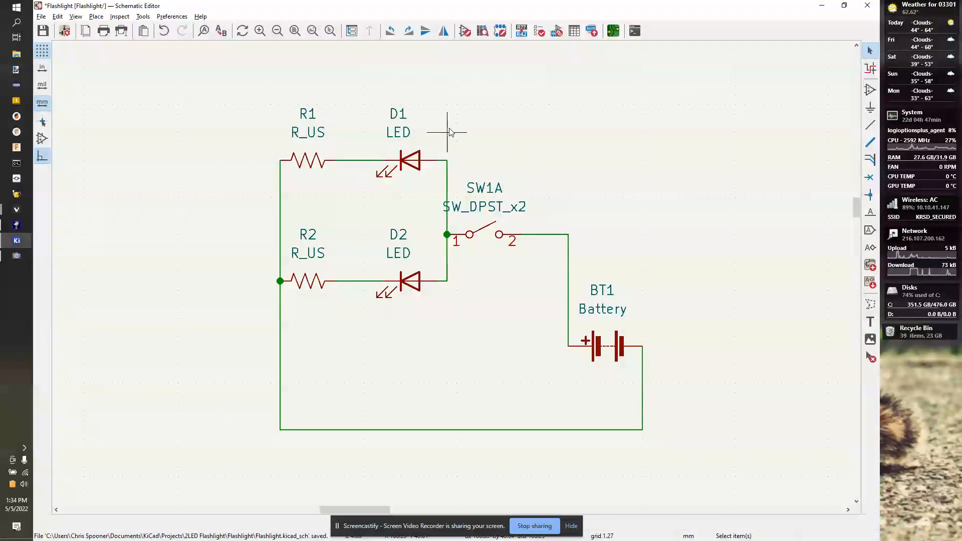
From BT1's footprint field in the Symbol Fields Table, filter the footprint libraries by "batter" and select BatteryHolder_Keystone_2462_2xAA.
left_click(575, 31)
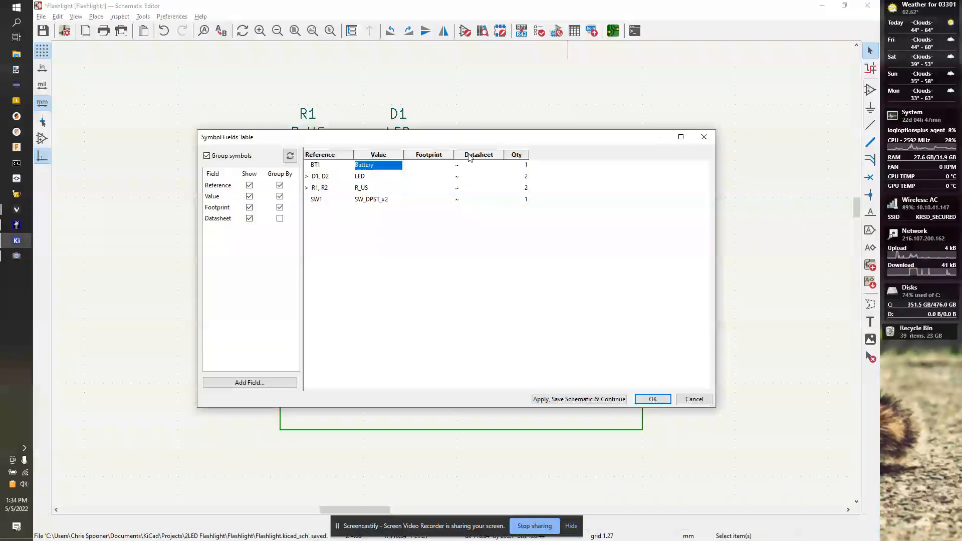
left_click(416, 167)
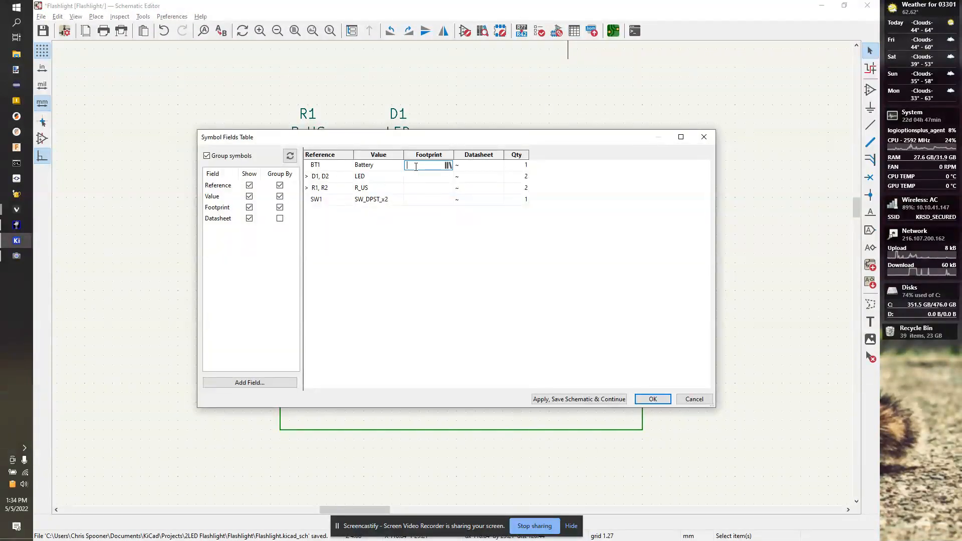
left_click(448, 165)
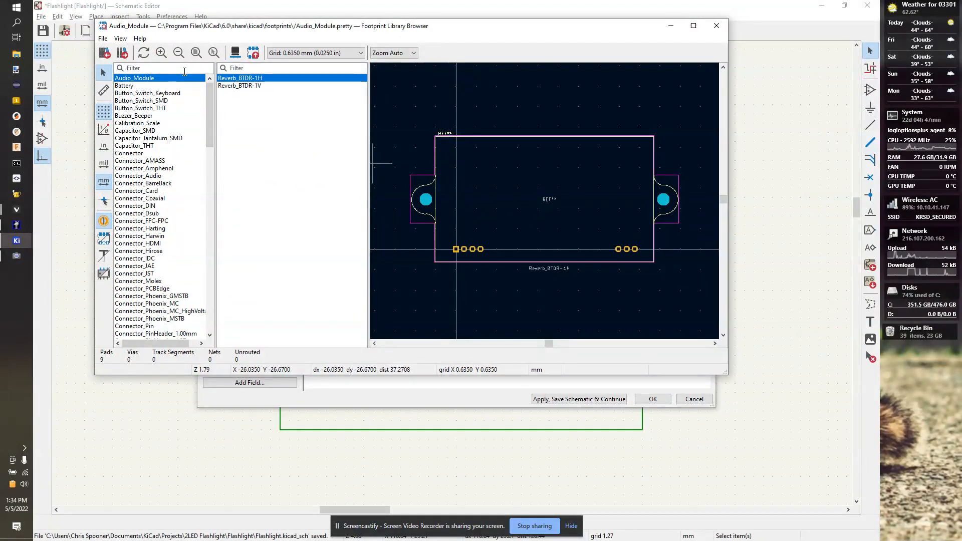
type("batter")
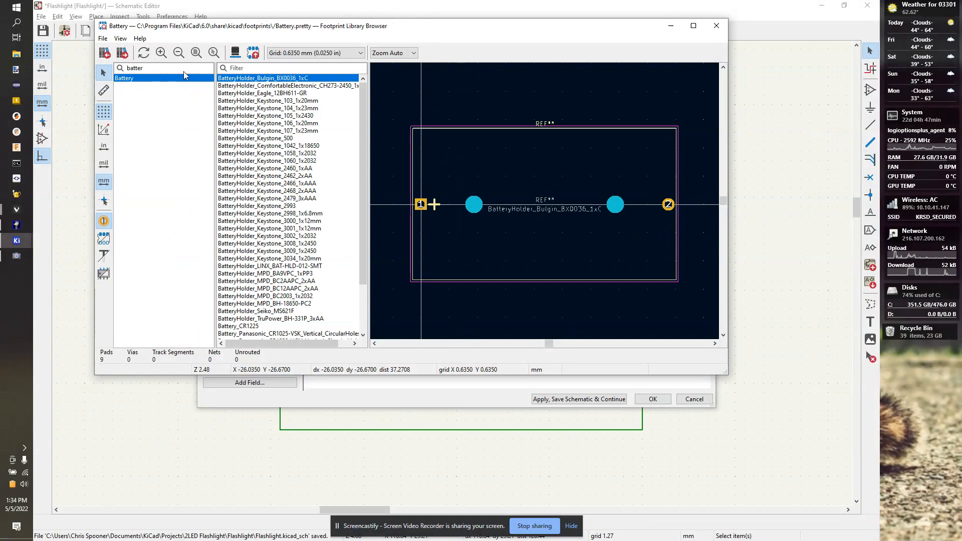
scroll(282, 138, "down", 2)
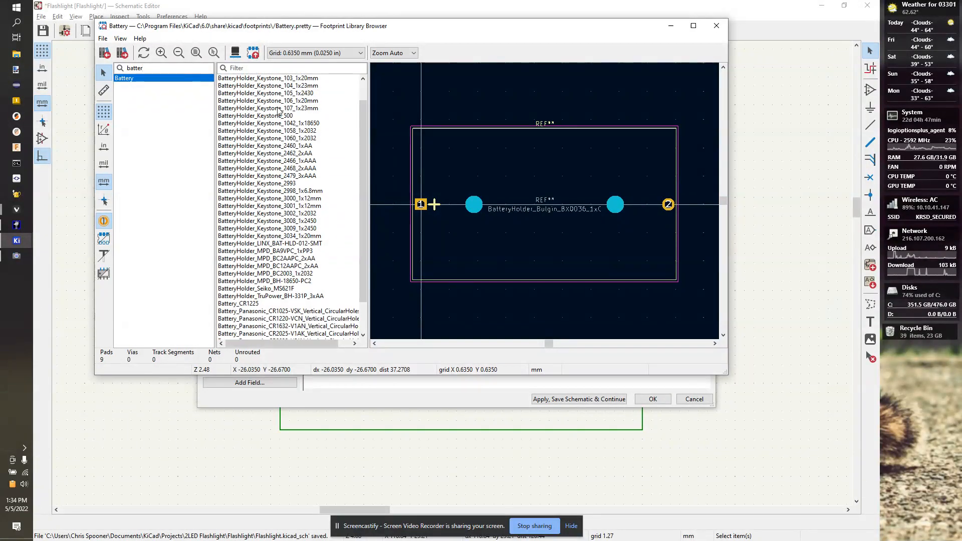
scroll(281, 158, "down", 1)
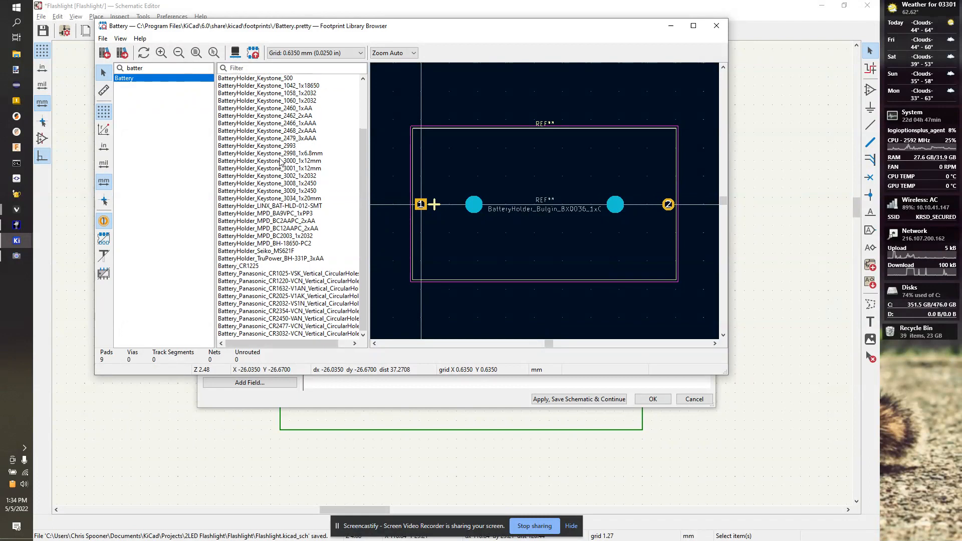
scroll(291, 208, "up", 1)
scroll(285, 211, "up", 2)
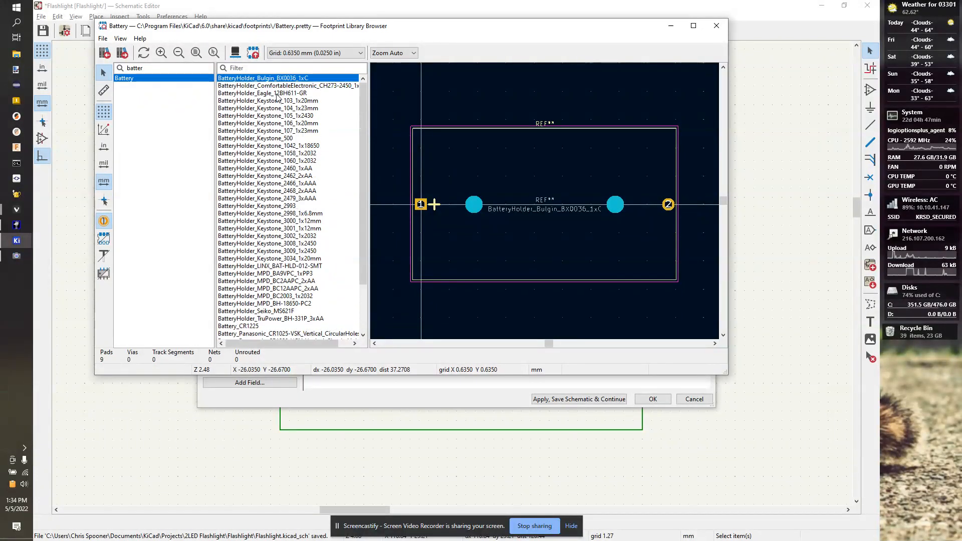
left_click(283, 176)
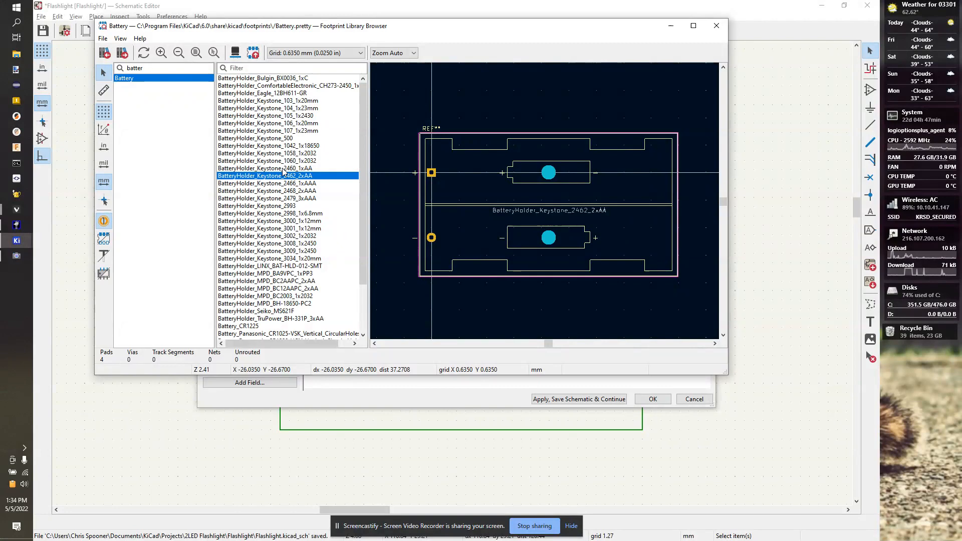
Check the physical battery holder in the Camera app, and assign the BatteryHolder_Keystone_2462_2xAA footprint to BT1 in the Schematic Editor.
key("alt+Tab")
key("alt+Tab")
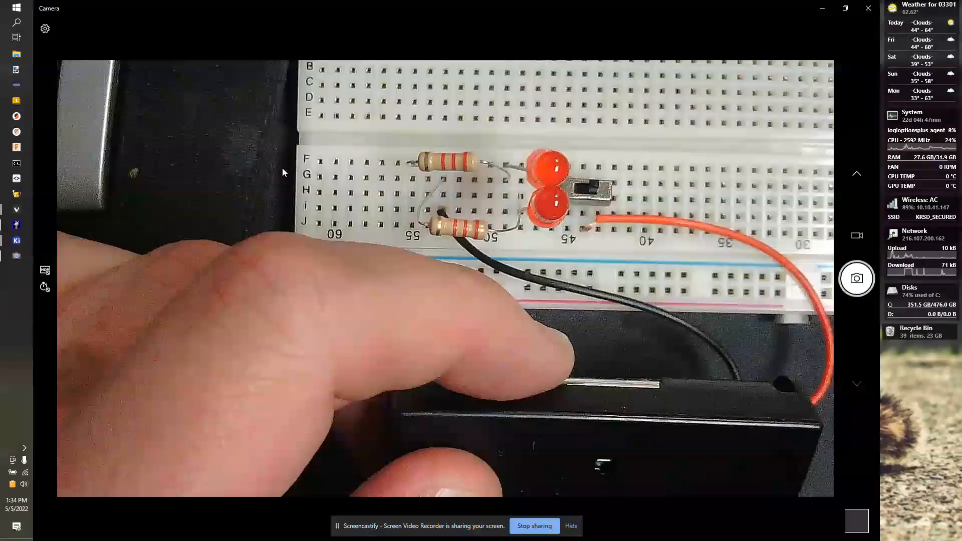
key("alt+Tab")
key("alt+Tab")
key("alt+Tab")
key("alt+Tab")
key("alt+Tab")
key("alt+Tab")
key("alt+Tab")
key("alt+Tab")
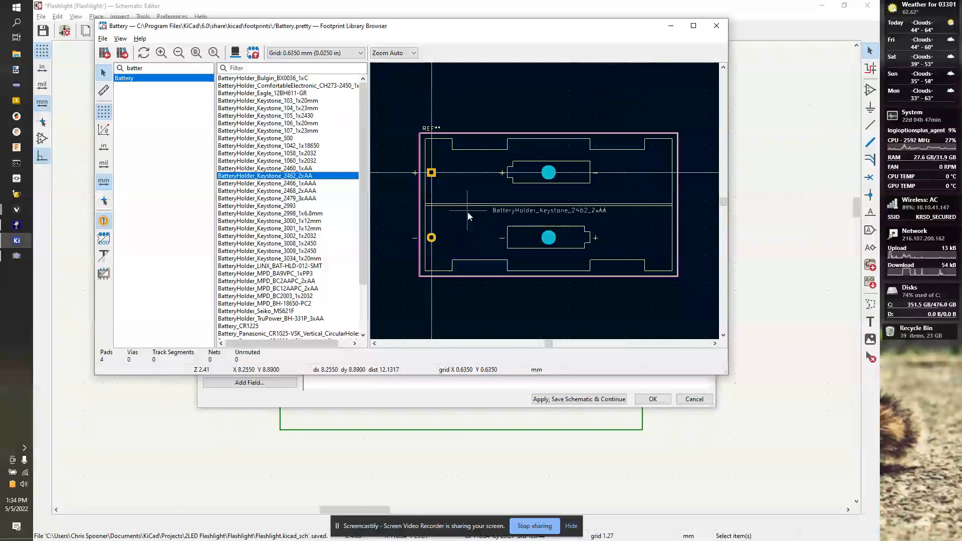
double_click(381, 188)
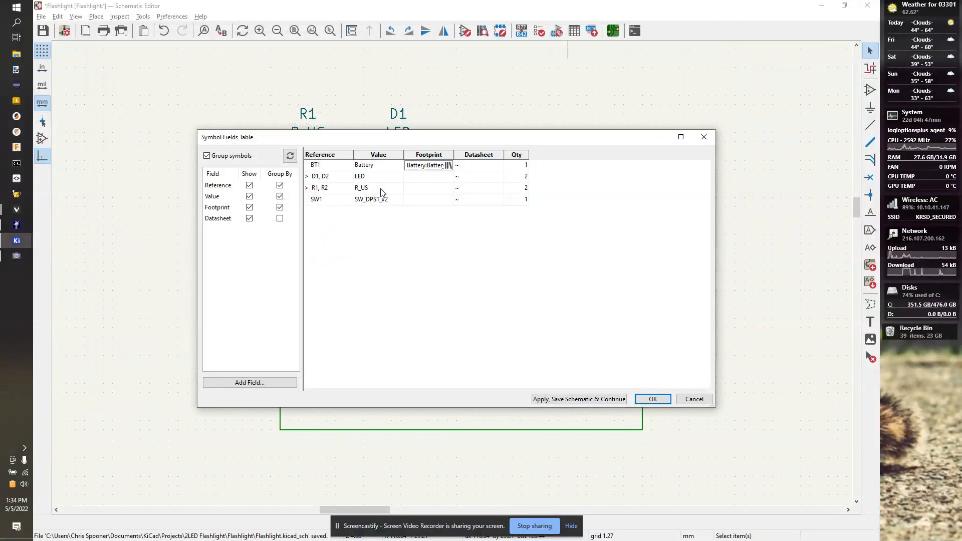
Open the footprint browser for D1 and D2, filter the libraries by "LED" and choose the LED_THT library.
left_click(430, 180)
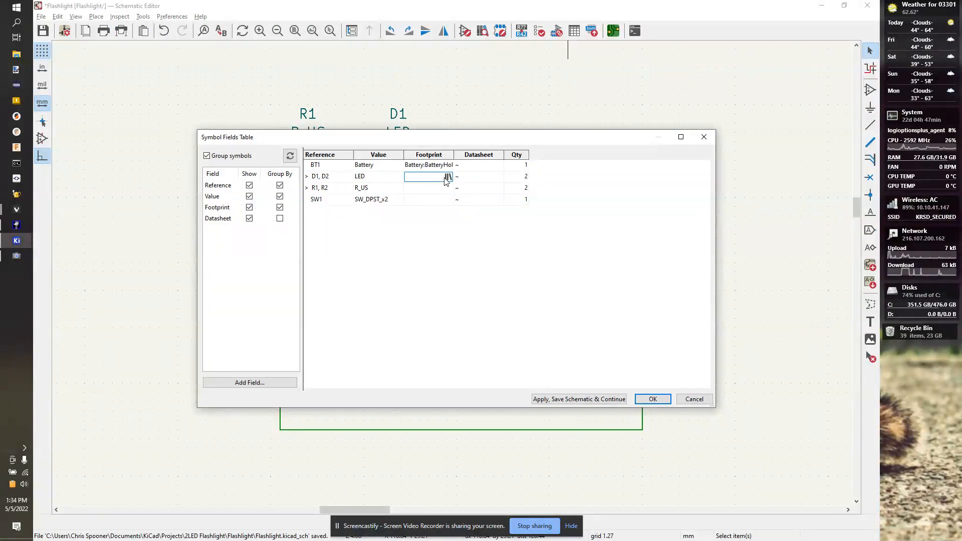
left_click(449, 177)
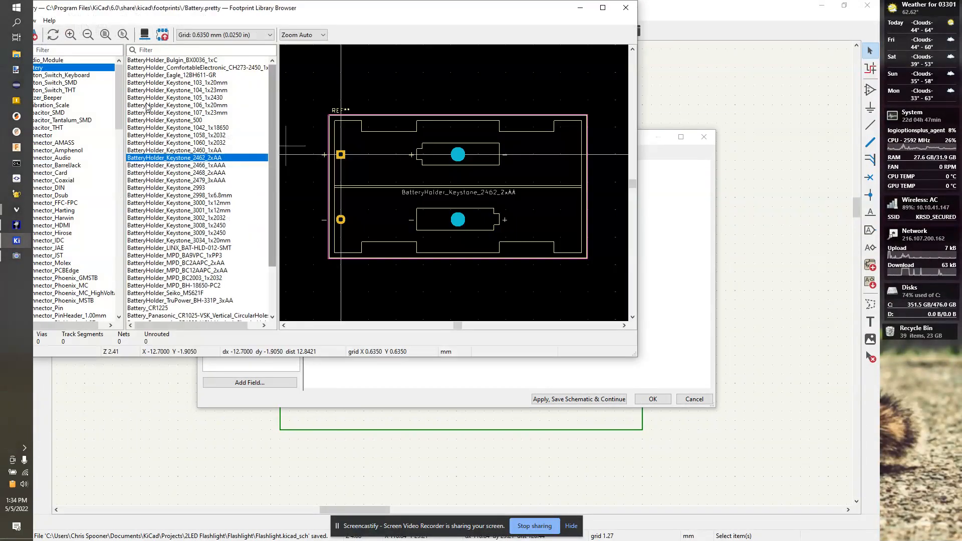
left_click(47, 50)
type("LED")
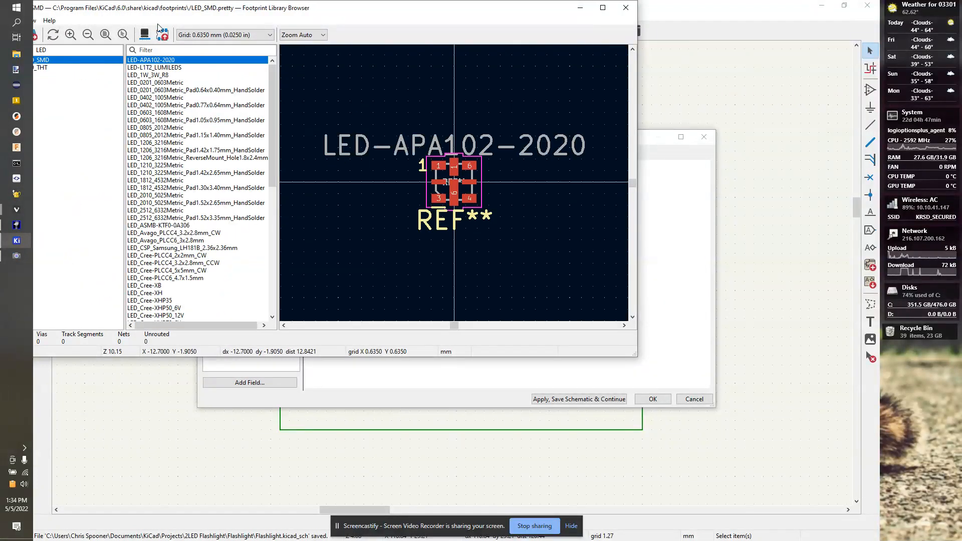
left_click_drag(169, 11, 217, 22)
left_click(83, 78)
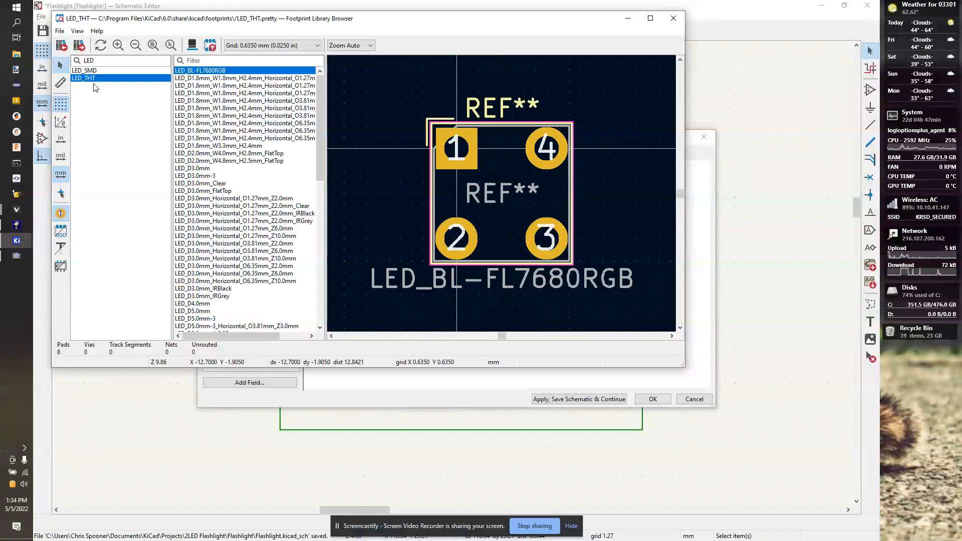
Preview the 1.8 mm, 2.0 mm and upright 3.0 mm LED footprints in the LED_THT library.
left_click(209, 79)
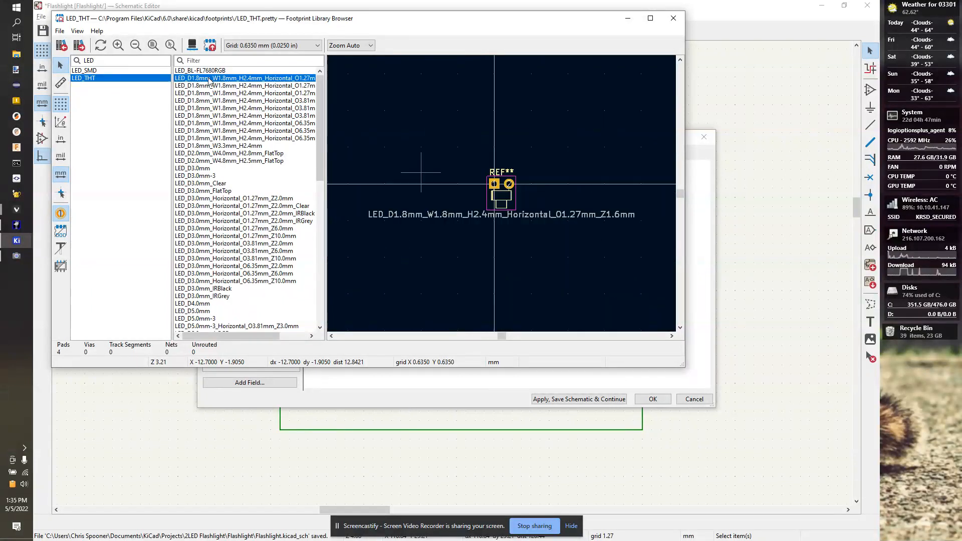
key("Down")
key("Down")
key("Down")
key("Down")
key("Down")
key("Down")
key("Down")
key("Down")
key("Down")
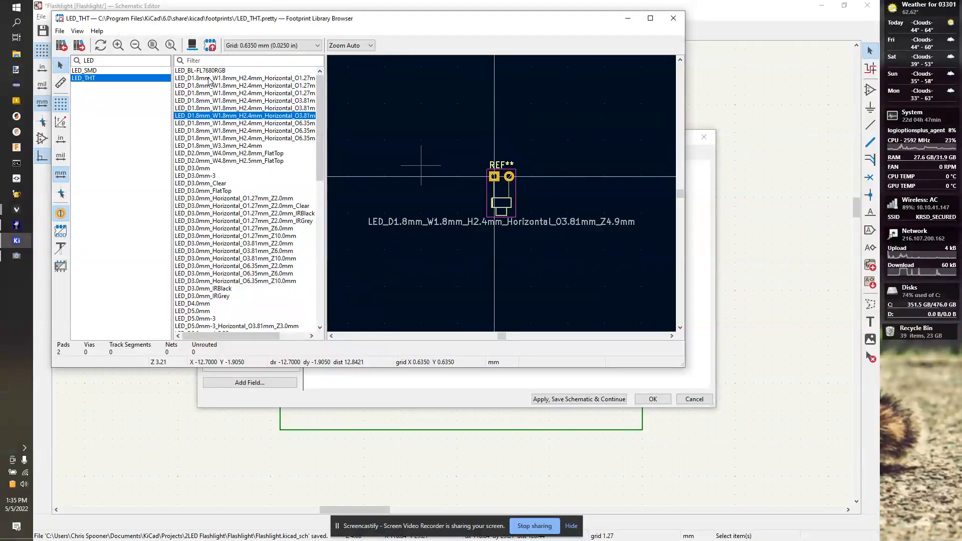
key("Down")
key("Down")
key("Down")
key("Down")
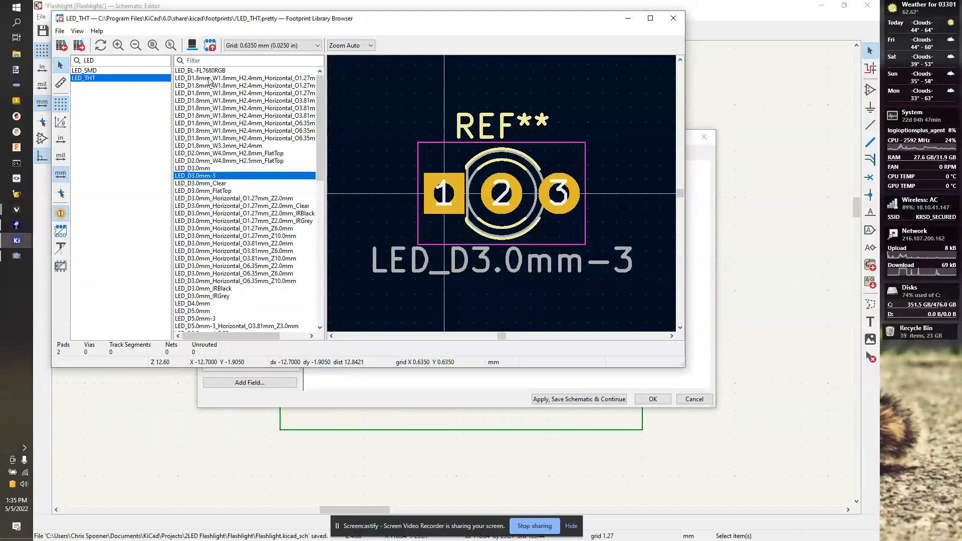
key("Up")
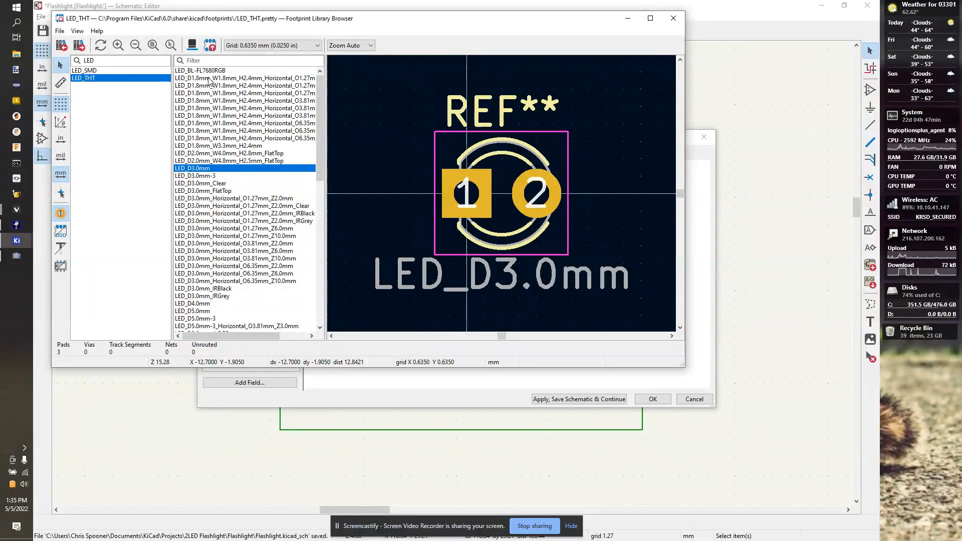
key("Down")
key("Down")
key("Down")
key("Down")
key("Down")
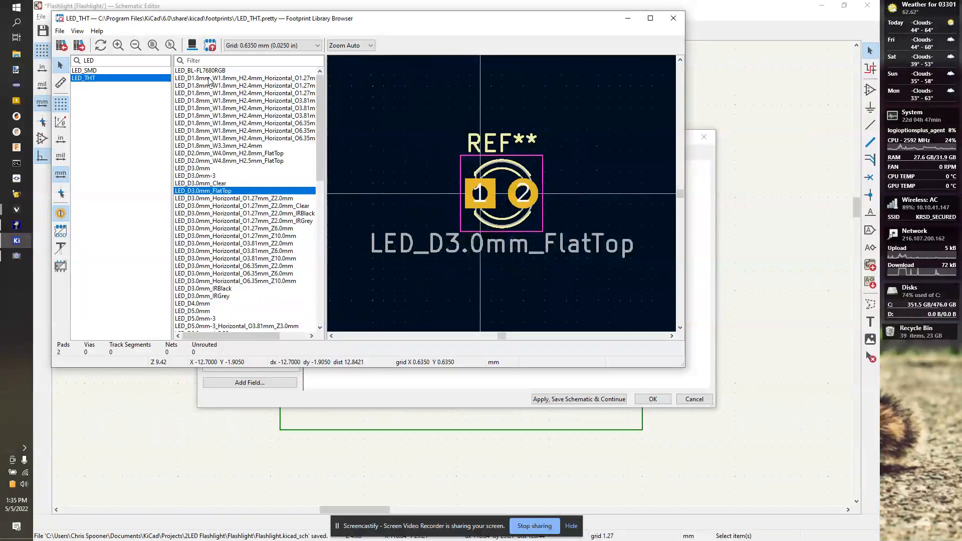
Compare the horizontal 3.0 mm LED footprints, including the O1.27mm and O3.81mm variants.
key("Down")
key("Up")
key("Up")
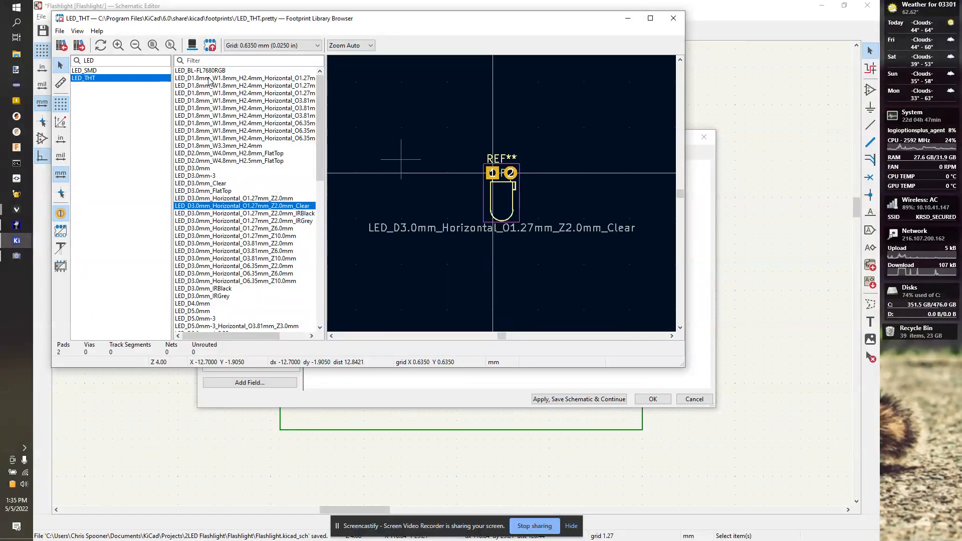
key("Up")
key("Down")
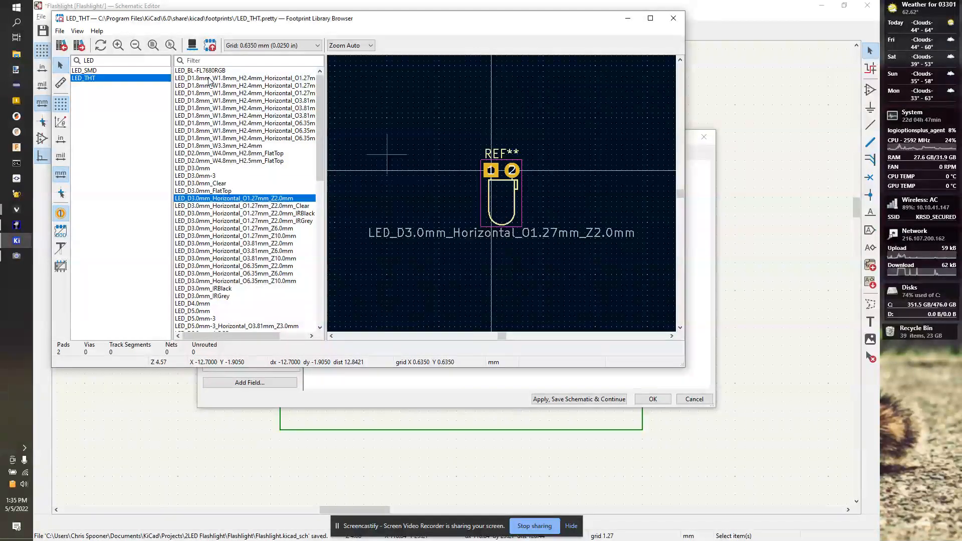
key("Down")
key("Down")
key("Down")
key("Down")
key("Down")
key("Down")
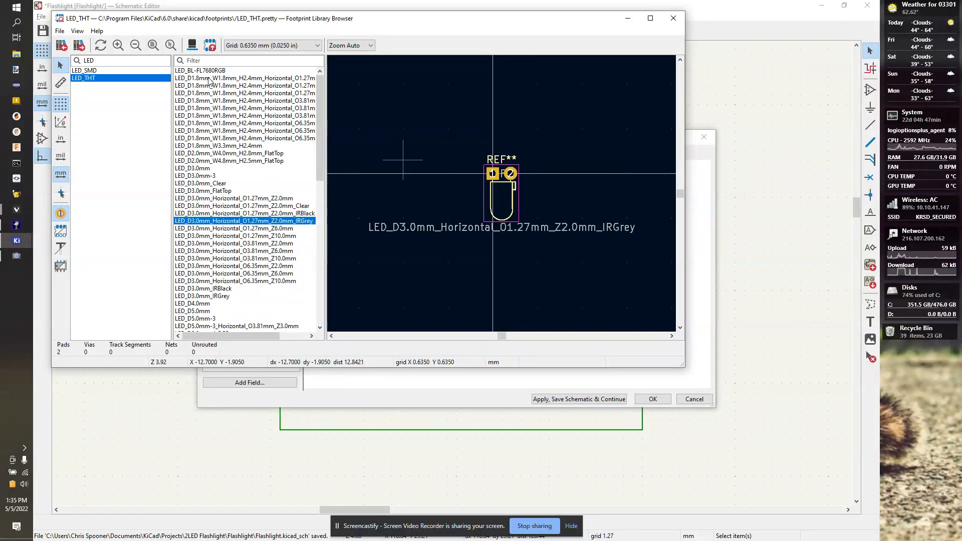
key("Up")
key("Up")
key("Up")
key("Up")
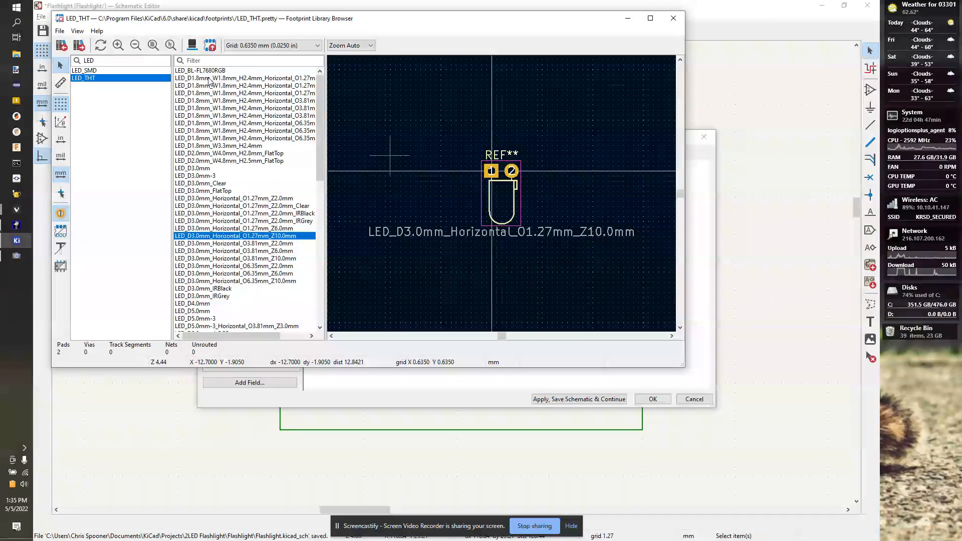
key("Down")
key("Down")
key("Down")
key("Down")
key("Down")
key("Up")
key("Up")
key("Up")
key("Up")
key("Up")
key("Down")
key("Down")
key("Down")
key("Down")
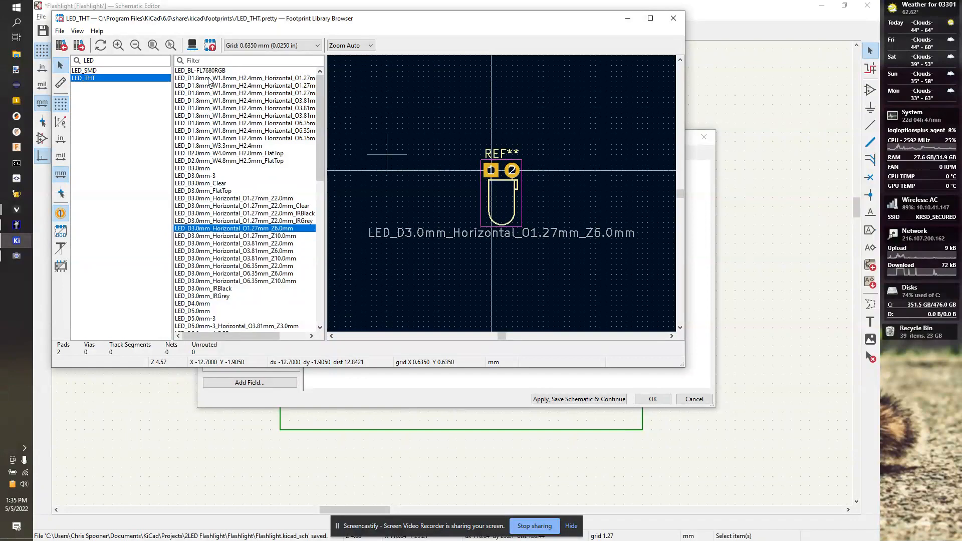
key("Down")
key("Down")
key("Up")
key("Up")
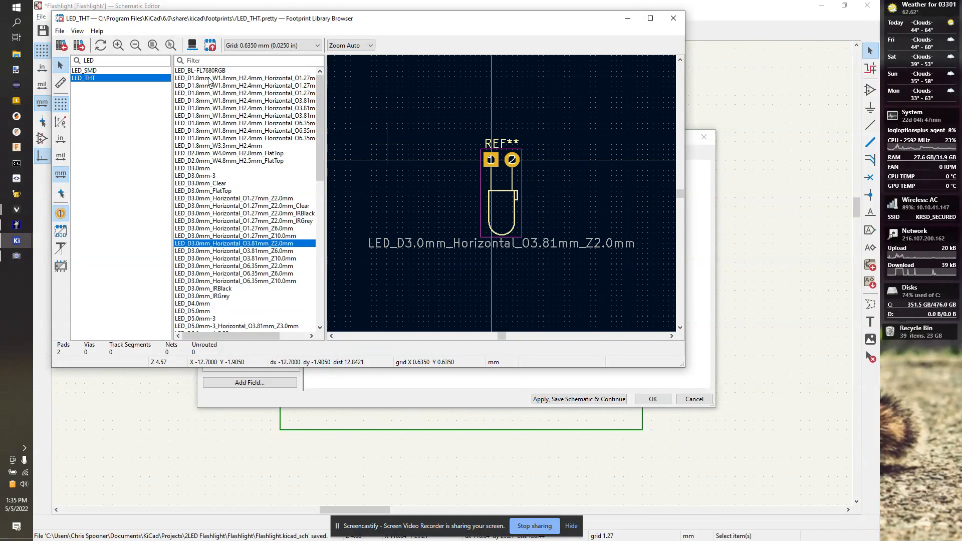
key("Up")
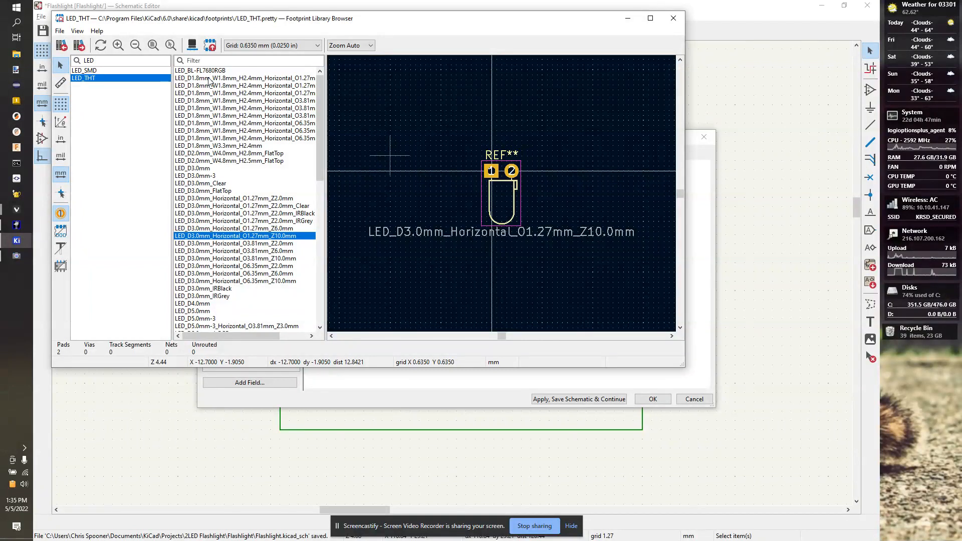
Compare the pad and body outlines of the LED_D3.0mm_Horizontal_O1.27mm Z6.0mm and Z10.0mm footprints.
scroll(241, 166, "down", 1)
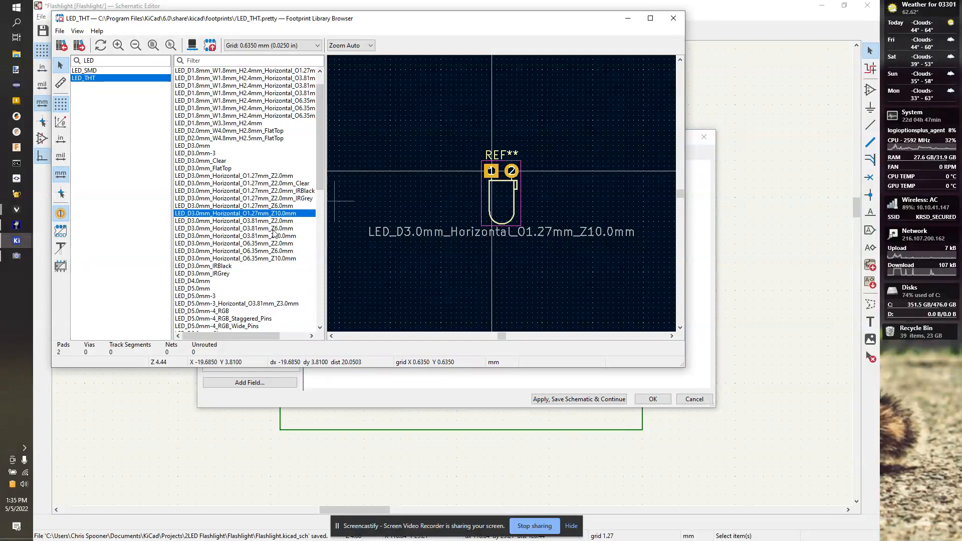
key("Up")
key("Down")
key("Up")
key("Down")
key("Up")
key("Down")
key("Up")
key("Down")
key("Up")
key("Down")
key("Up")
key("Down")
key("Up")
key("Up")
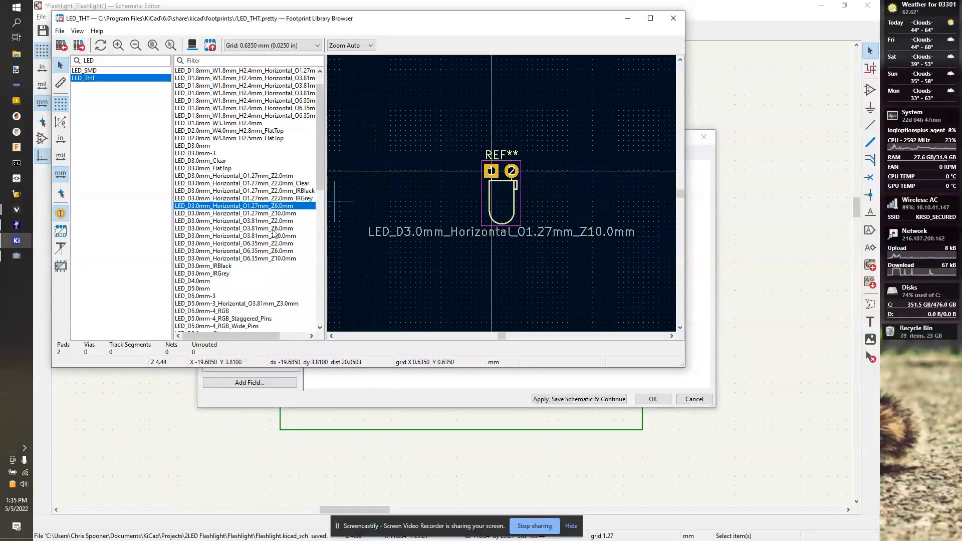
Assign the LED_D3.0mm_Horizontal_O1.27mm_Z2.0mm footprint to D1 and D2.
key("Up")
key("Down")
key("Up")
key("Up")
key("Up")
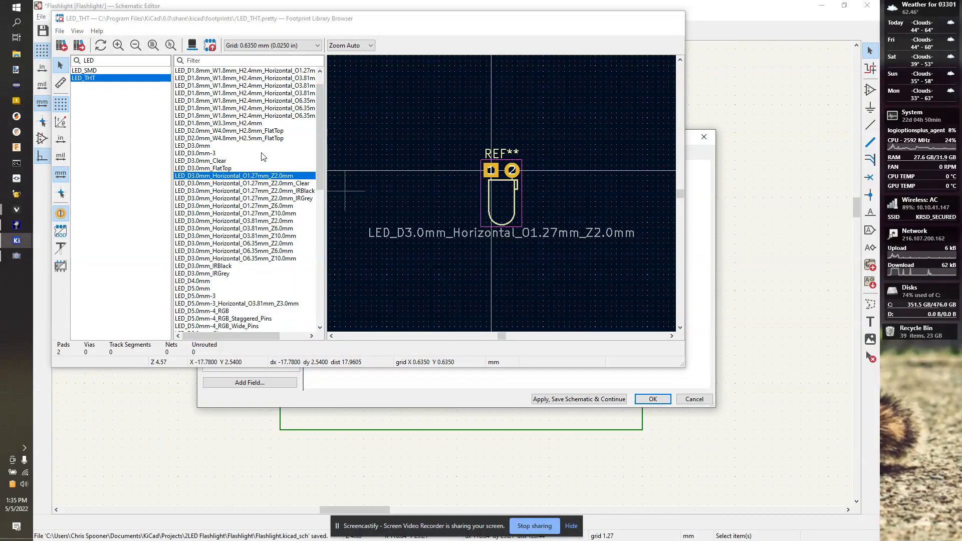
key("Return")
Open the footprint browser for the resistors, filter the libraries by "Resi" and choose the Resistor_THT library.
left_click(449, 190)
left_click(447, 189)
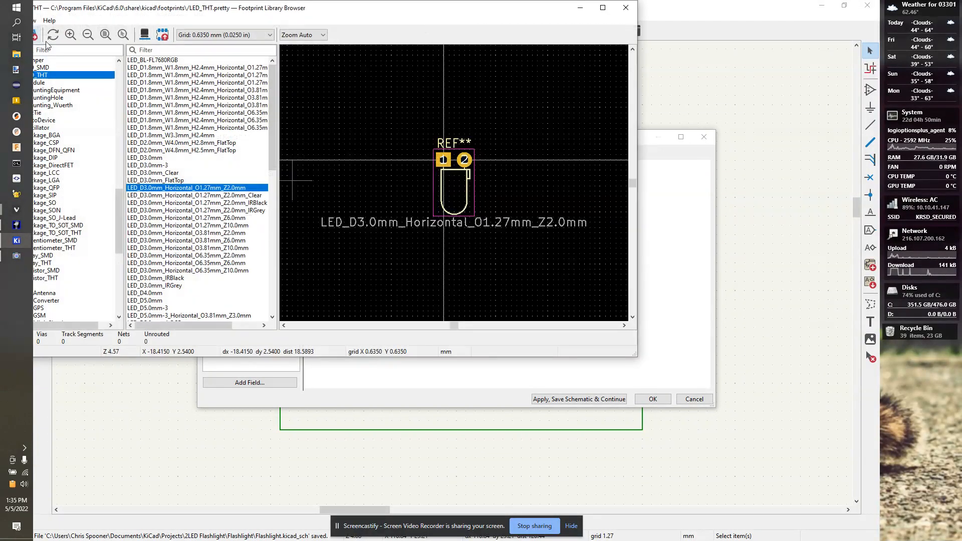
left_click_drag(103, 9, 169, 43)
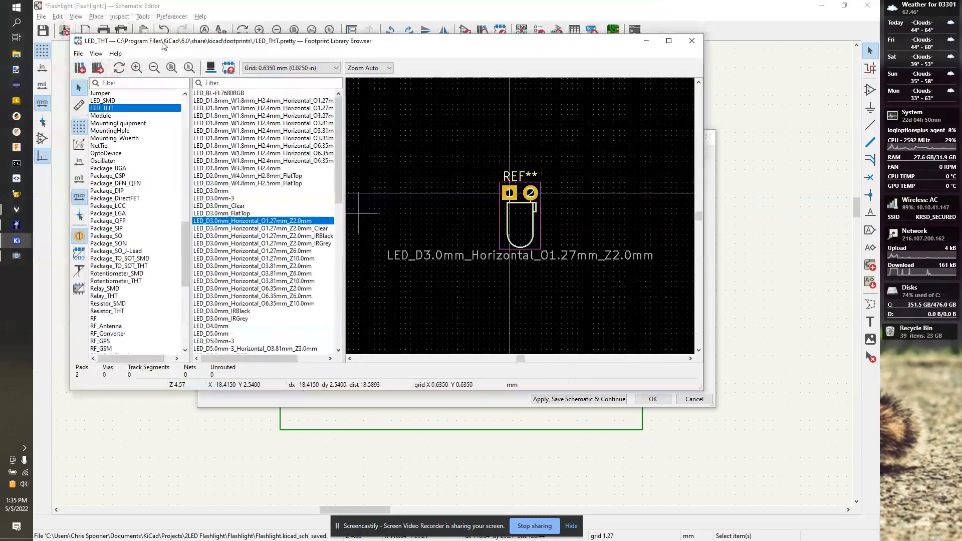
left_click(121, 82)
type("Resi")
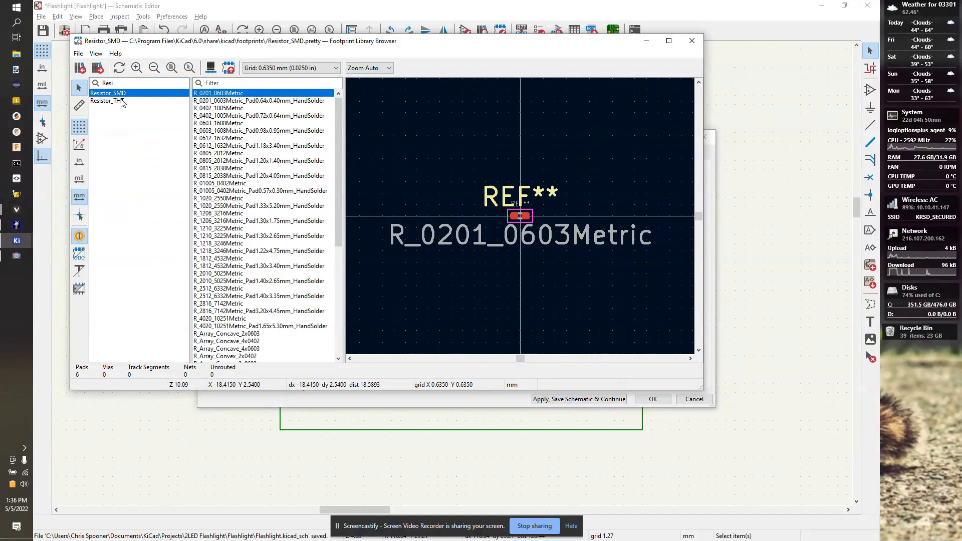
left_click(122, 102)
Look through the Resistor_THT footprints and preview the largest axial power and axial shunt resistors.
scroll(224, 180, "down", 3)
scroll(224, 179, "down", 6)
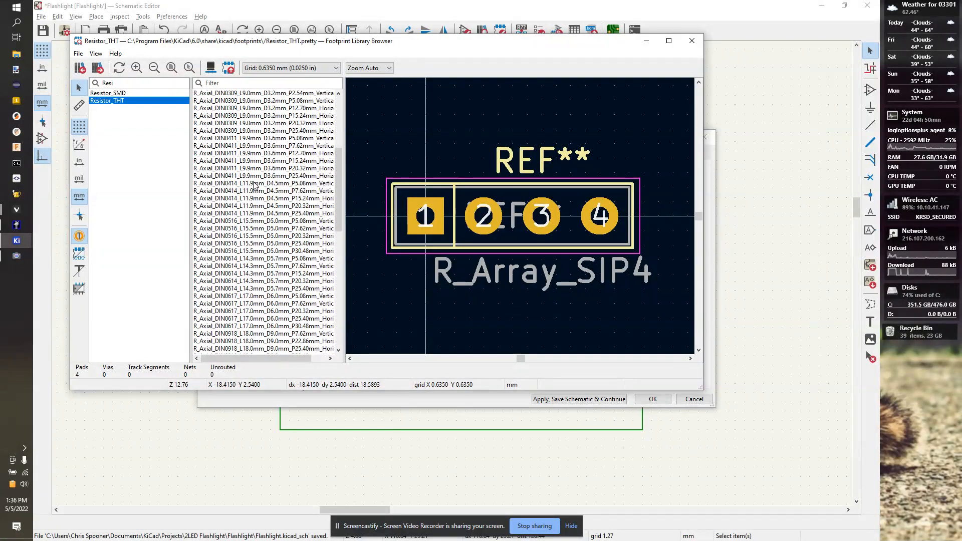
scroll(254, 184, "down", 11)
scroll(253, 256, "down", 5)
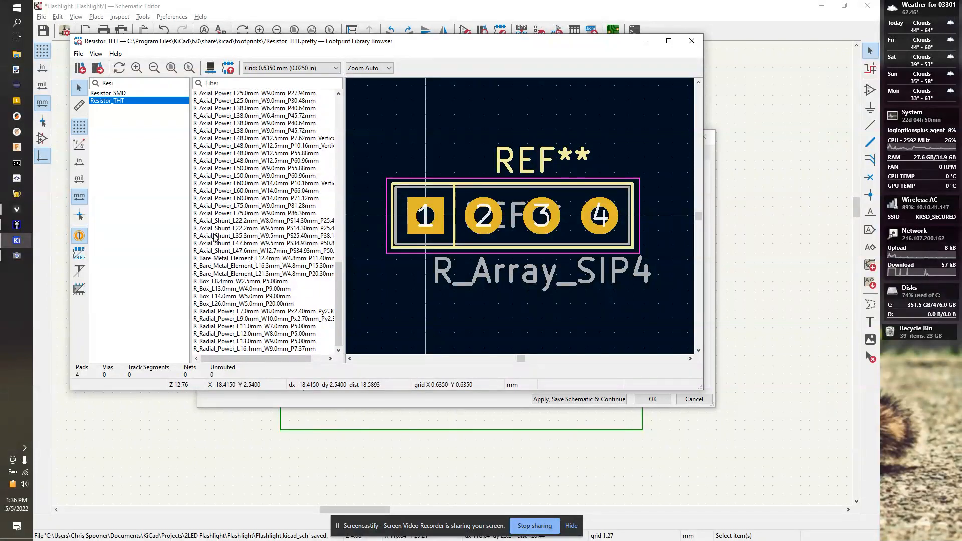
left_click(224, 213)
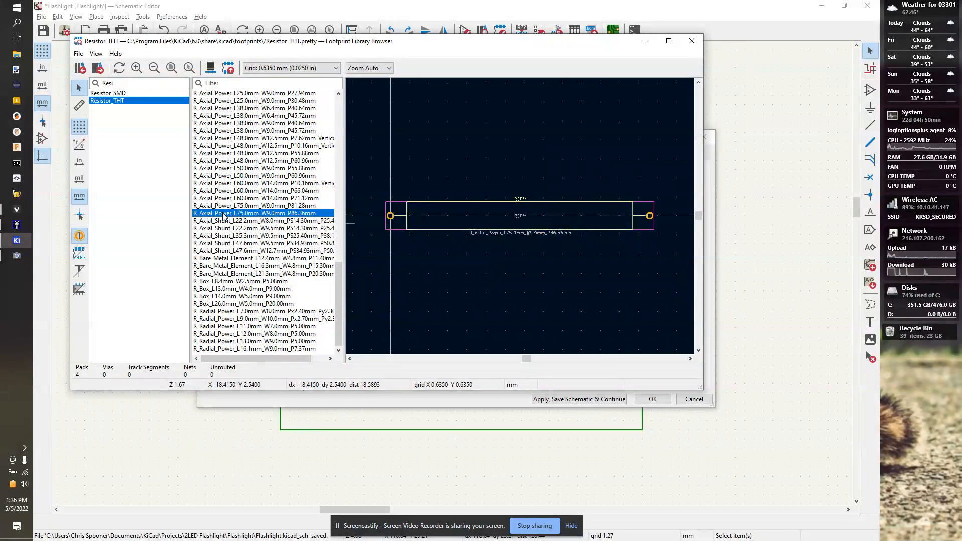
key("Down")
key("Down")
key("Down")
key("Down")
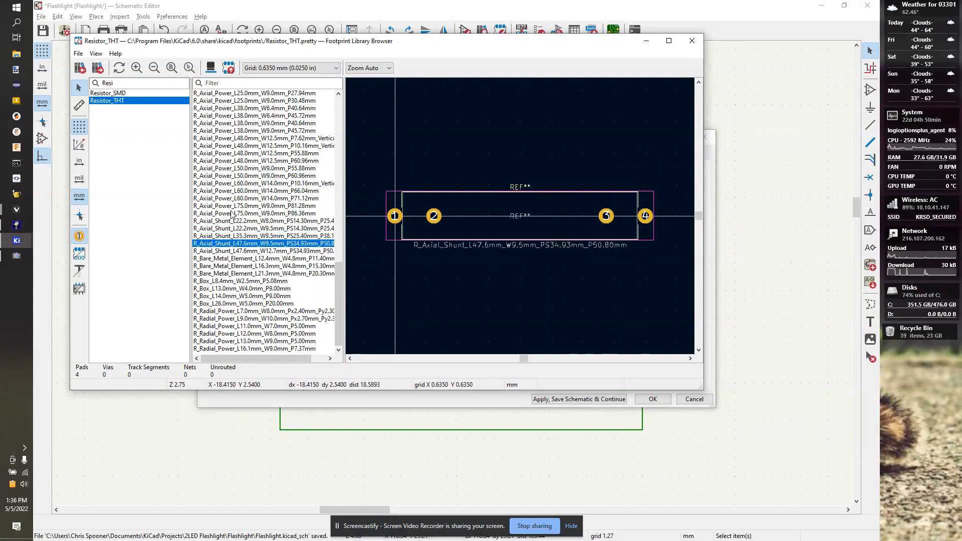
Look through the Resistor_THT footprints from the smallest axial power types back through the axial DIN sizes to the R_Array_SIP types.
scroll(224, 268, "up", 11)
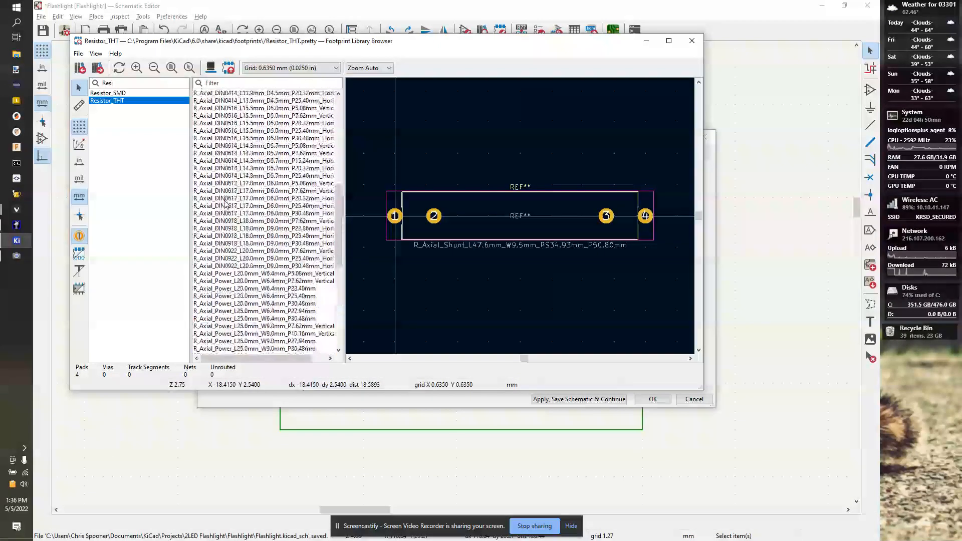
left_click(247, 281)
key("Down")
key("Down")
key("Down")
key("Down")
key("Up")
key("Up")
key("Up")
key("Up")
key("Up")
key("Up")
key("Up")
key("Up")
key("Up")
key("Up")
key("Up")
key("Up")
key("Up")
key("Up")
key("Up")
key("Up")
key("Up")
key("Up")
key("Up")
key("Up")
key("Up")
key("Up")
key("Up")
key("Up")
key("Up")
key("Up")
key("Up")
key("Up")
key("Up")
key("Up")
key("Up")
key("Up")
key("Up")
key("Up")
key("Up")
key("Up")
key("Up")
key("Up")
key("Up")
key("Up")
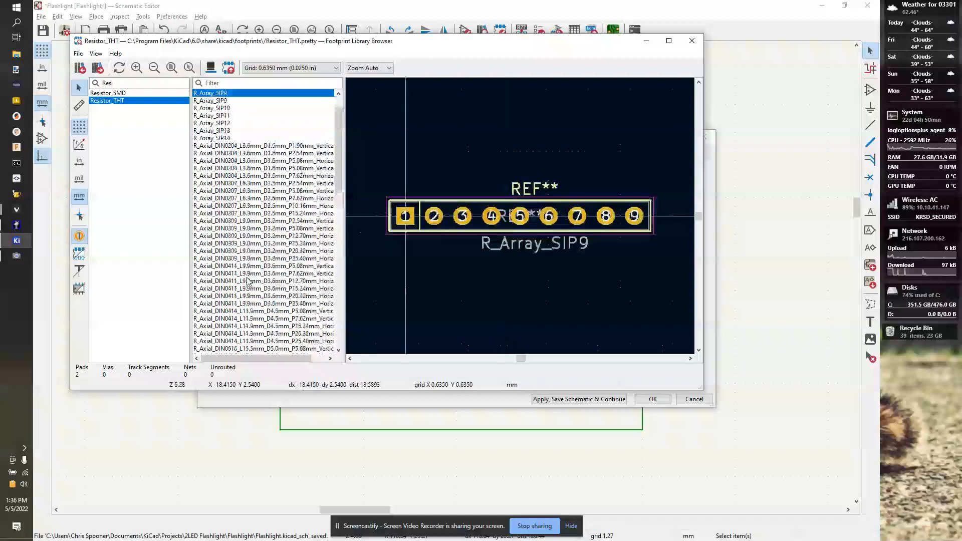
key("Up")
key("Up")
key("Up")
key("Up")
key("Up")
Assign the R_Axial_DIN0207_L6.3mm_D2.5mm_P10.16mm_Horizontal footprint to R1 and R2.
key("Down")
key("Down")
key("Down")
key("Down")
key("Down")
key("Down")
key("Down")
key("Down")
key("Down")
key("Down")
key("Down")
key("Down")
key("Down")
key("Down")
key("Down")
key("Down")
key("Down")
key("Down")
key("Down")
key("Down")
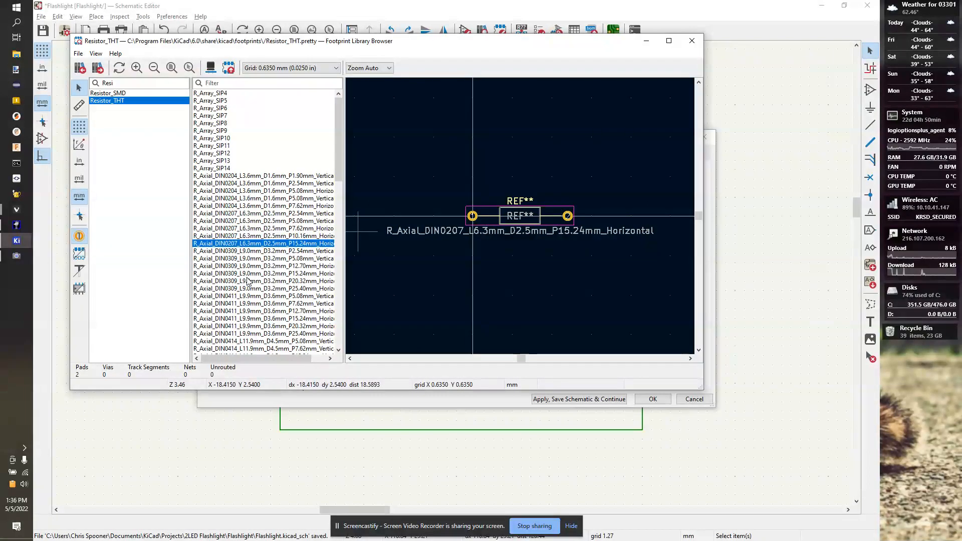
key("Down")
key("Up")
key("Up")
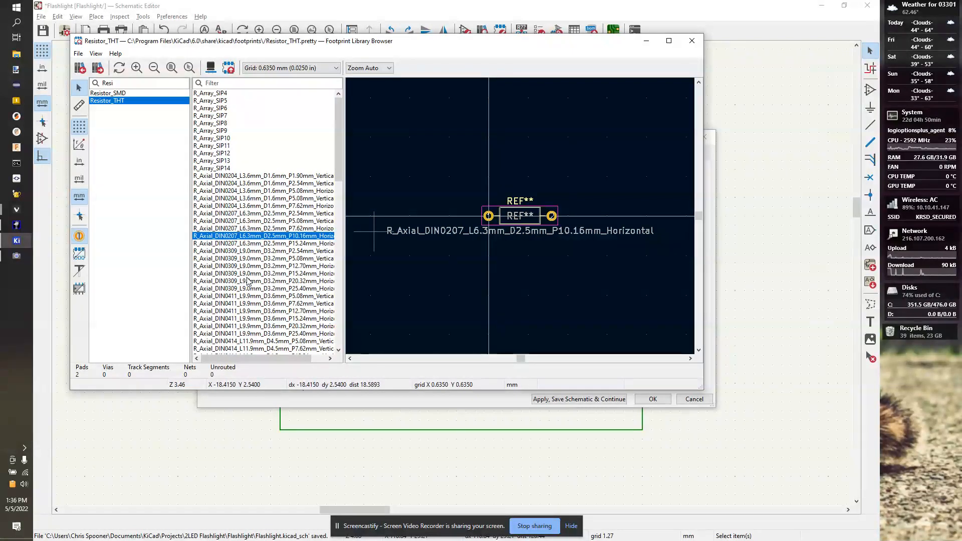
key("Return")
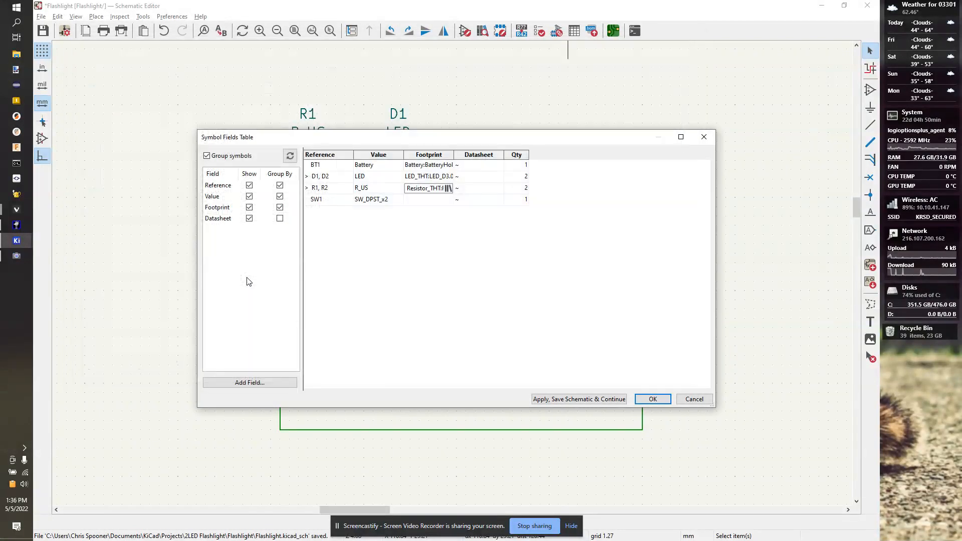
Open the footprint browser for SW1, filter the libraries by "Switch" and choose the Button_Switch_THT library.
left_click(446, 200)
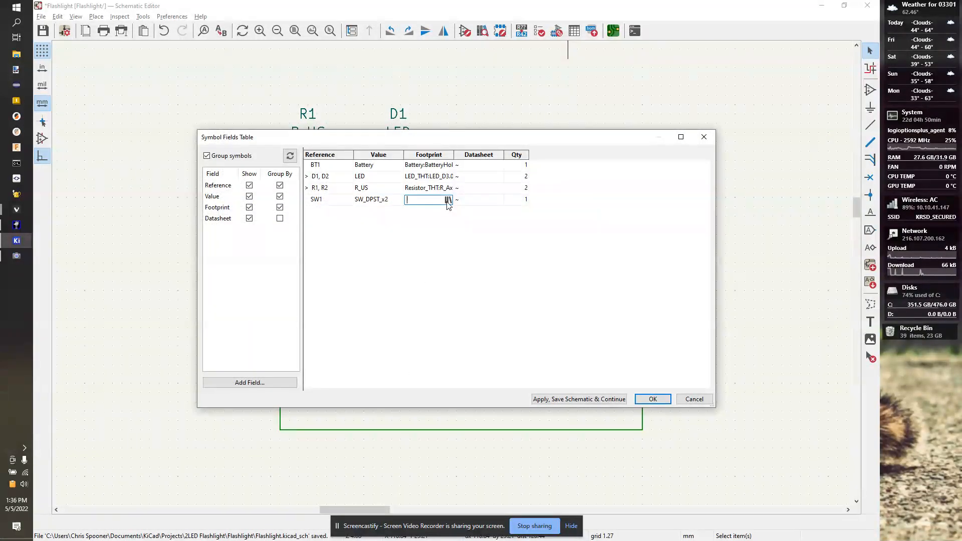
left_click(449, 200)
left_click_drag(202, 8, 283, 28)
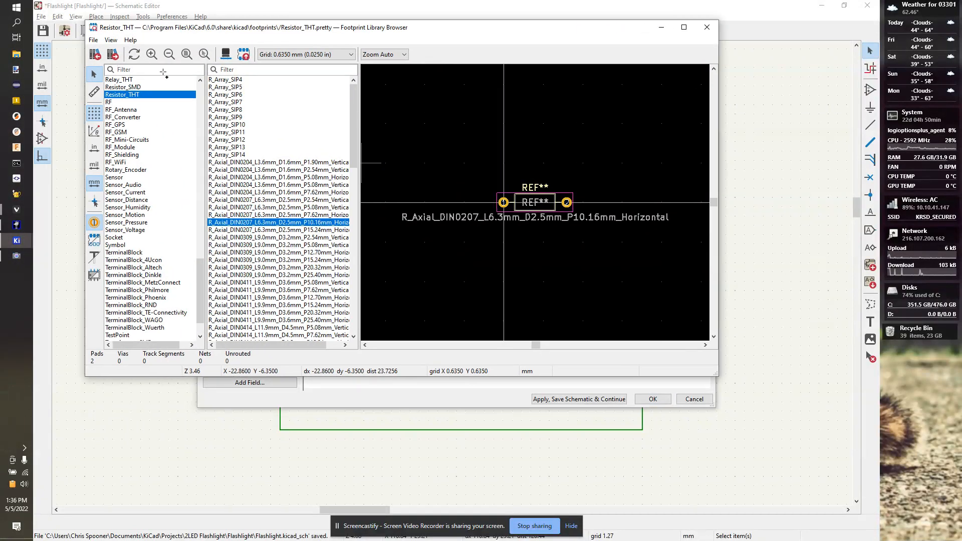
type("Switch")
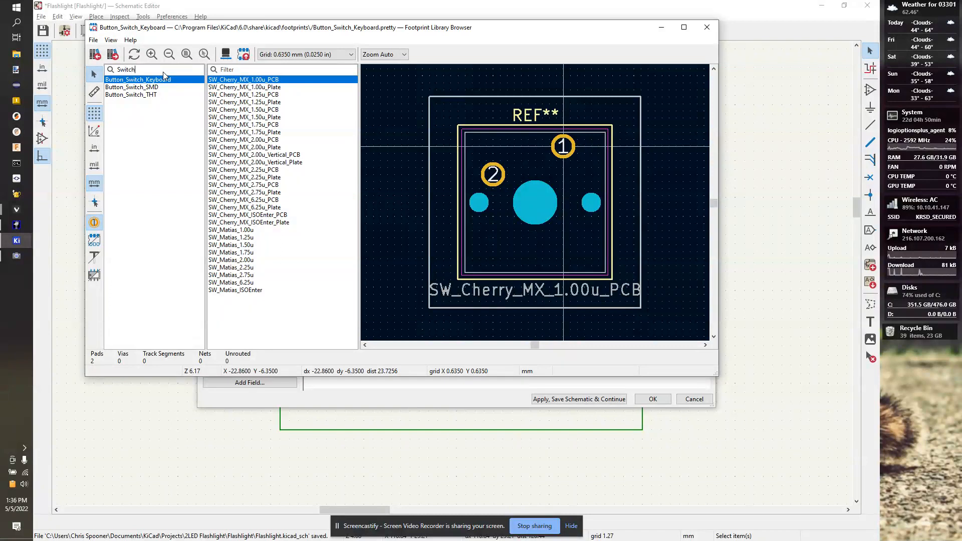
left_click(154, 95)
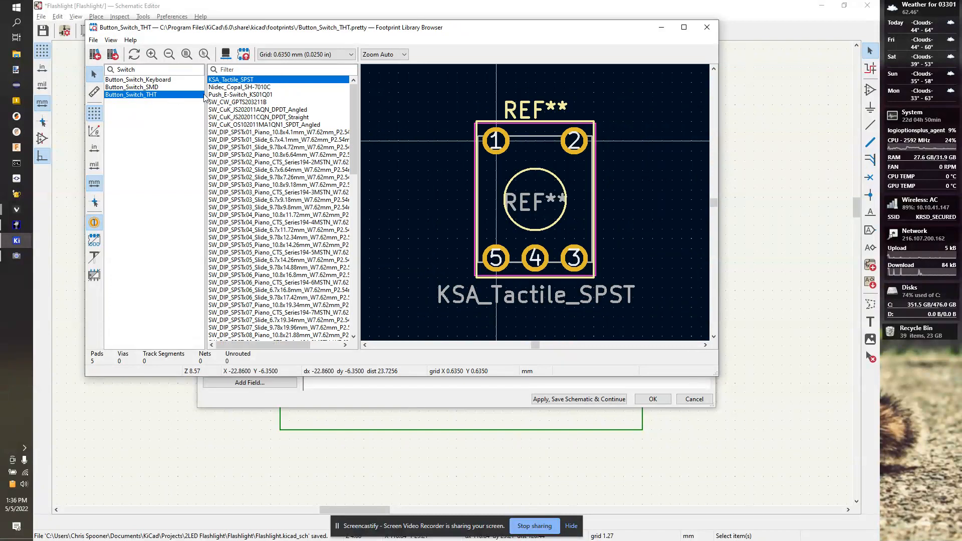
Preview the Button_Switch_THT footprints from Nidec_Copal_SH-7010C through the piano and slide DIP switches, including SW_DIP_SPSTx09_Slide_6.7x24.42mm.
left_click(233, 87)
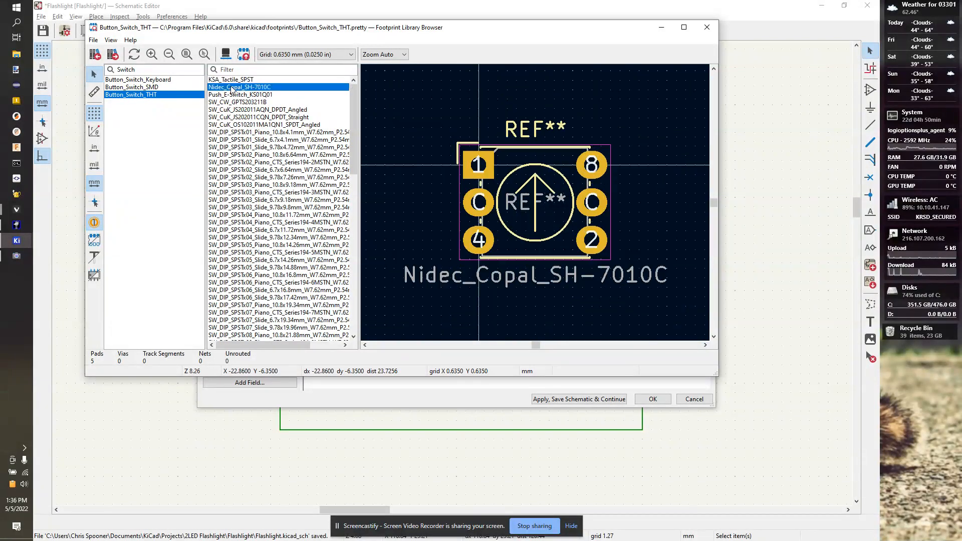
key("Down")
key("Down")
key("Down")
key("Down")
key("Down")
key("Down")
key("Down")
key("Down")
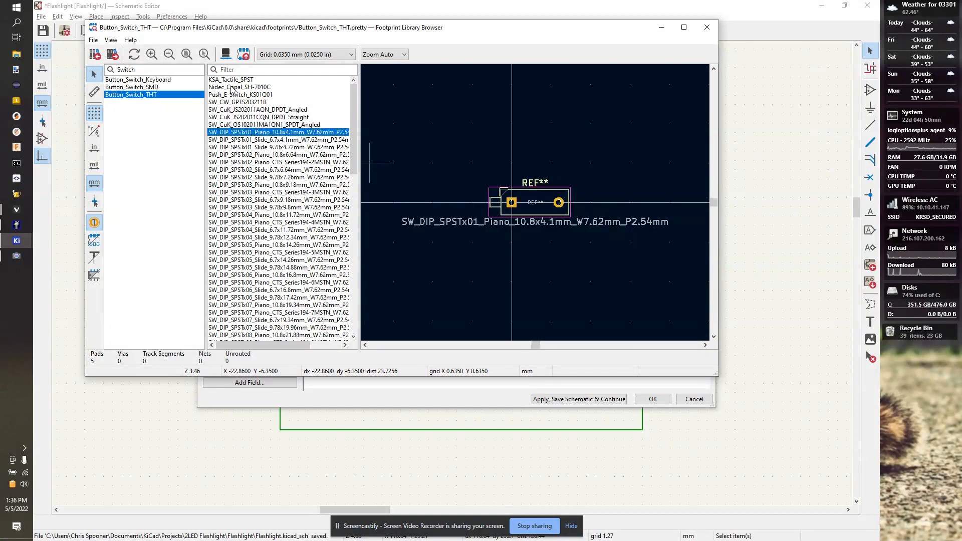
key("Down")
key("Down")
key("Down")
key("Down")
key("Down")
key("Down")
key("Down")
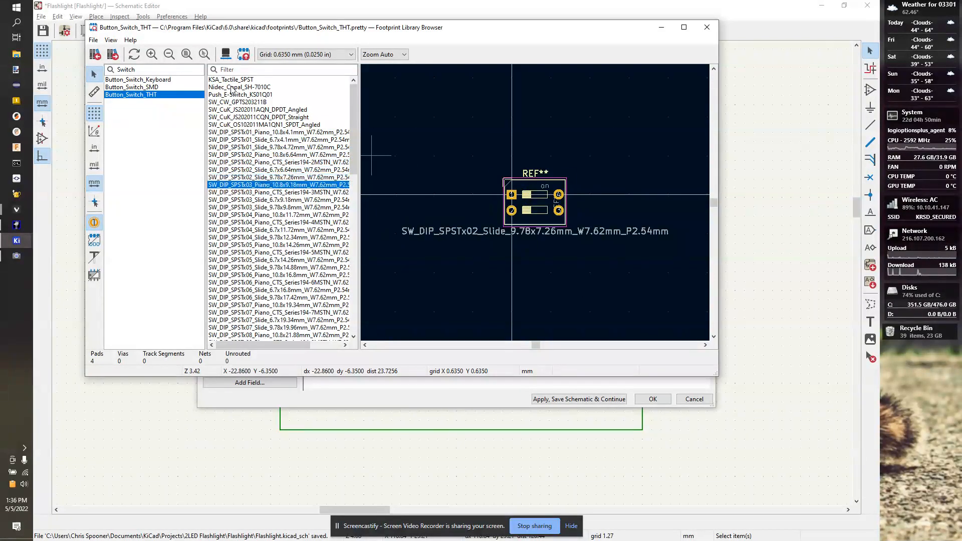
key("Down")
key("Down")
key("Down")
key("Down")
key("Down")
key("Down")
key("Down")
key("Down")
key("Down")
key("Down")
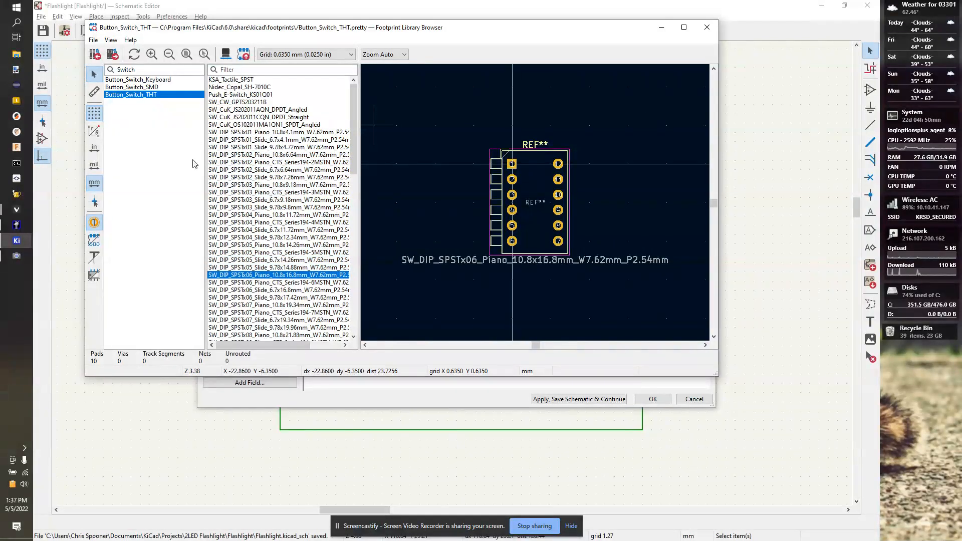
scroll(260, 216, "down", 7)
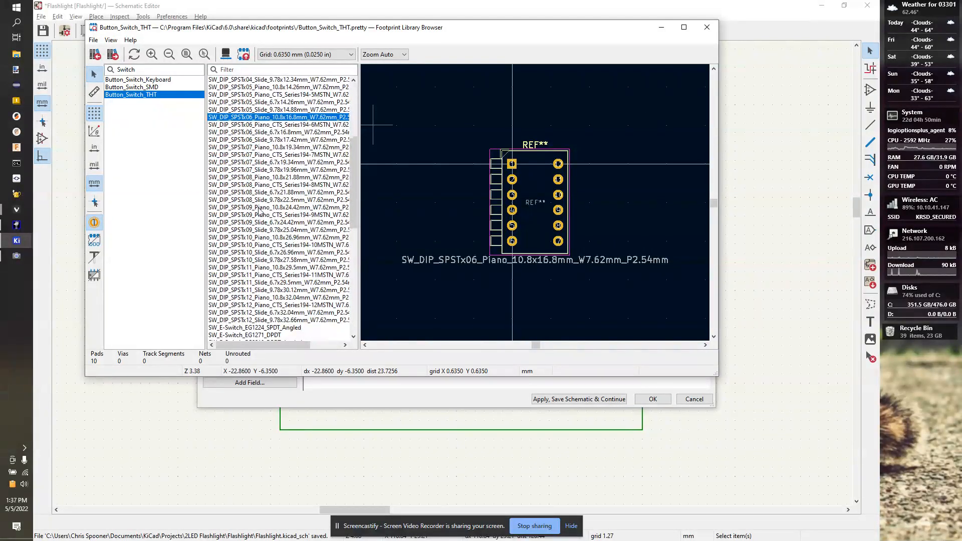
left_click(264, 223)
scroll(263, 226, "down", 3)
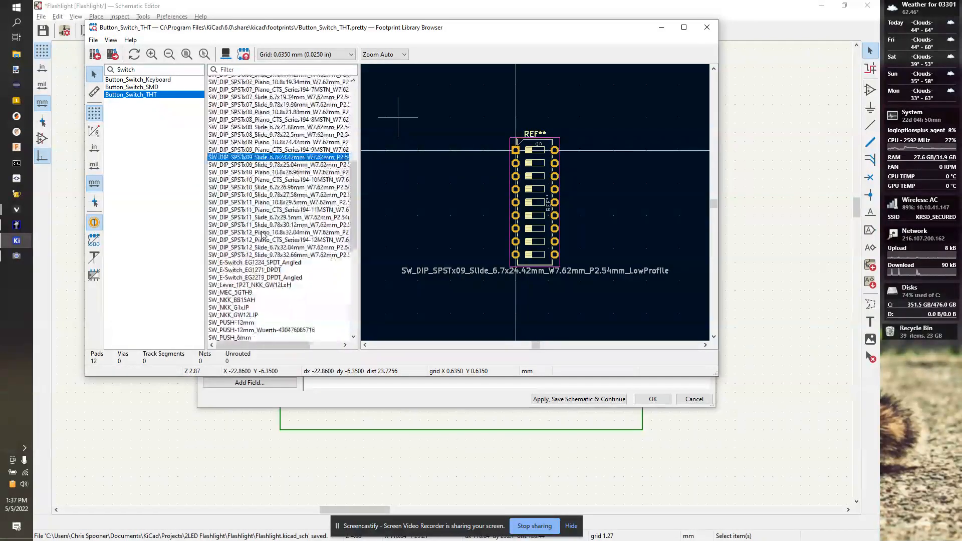
scroll(249, 299, "down", 2)
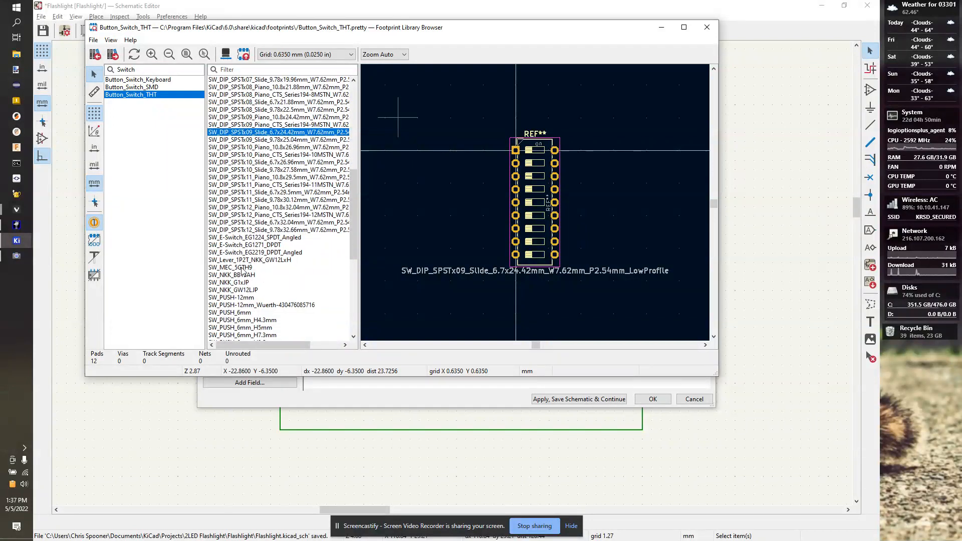
Preview the tactile switch footprints from SW_TH_Tactile_Omron_B3F-10xx through SW_Tactile_Straight_KSL0Axx1LFTR.
scroll(236, 246, "down", 8)
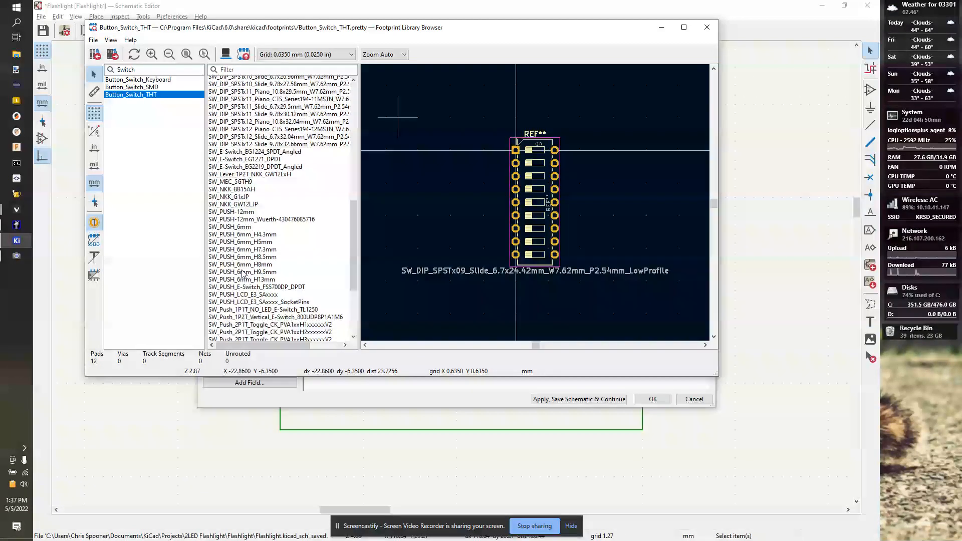
scroll(243, 287, "up", 1)
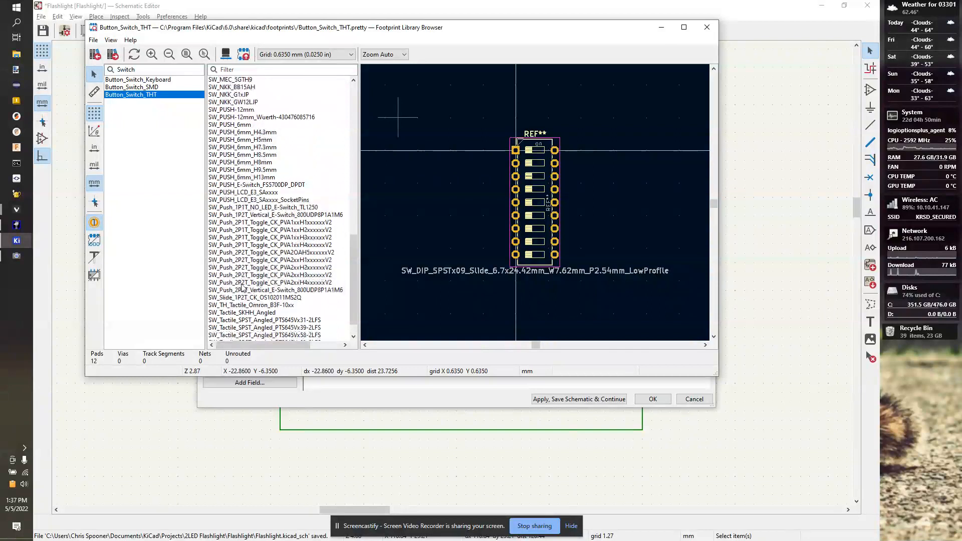
left_click(249, 305)
key("Down")
key("Down")
key("Down")
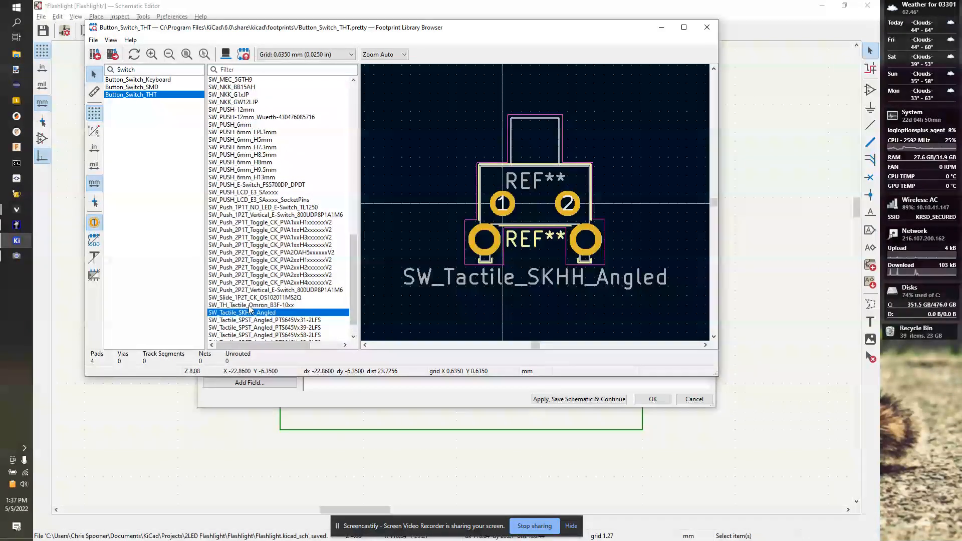
key("Down")
key("Down")
key("Down")
key("Down")
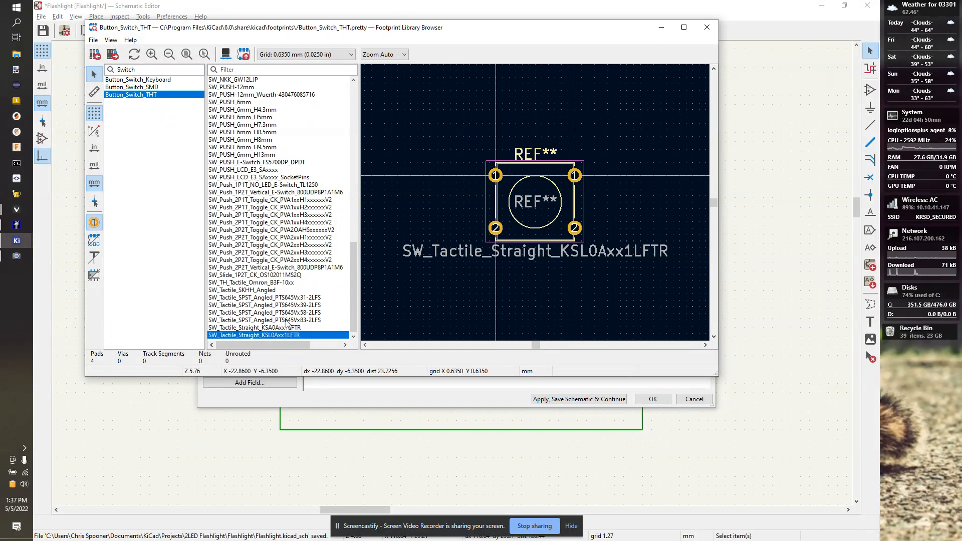
Preview the SW_Slide_1P2T_CK_OS102011MS2Q slide switch footprint for SW1.
scroll(248, 276, "up", 2)
scroll(247, 249, "down", 2)
scroll(202, 124, "up", 1)
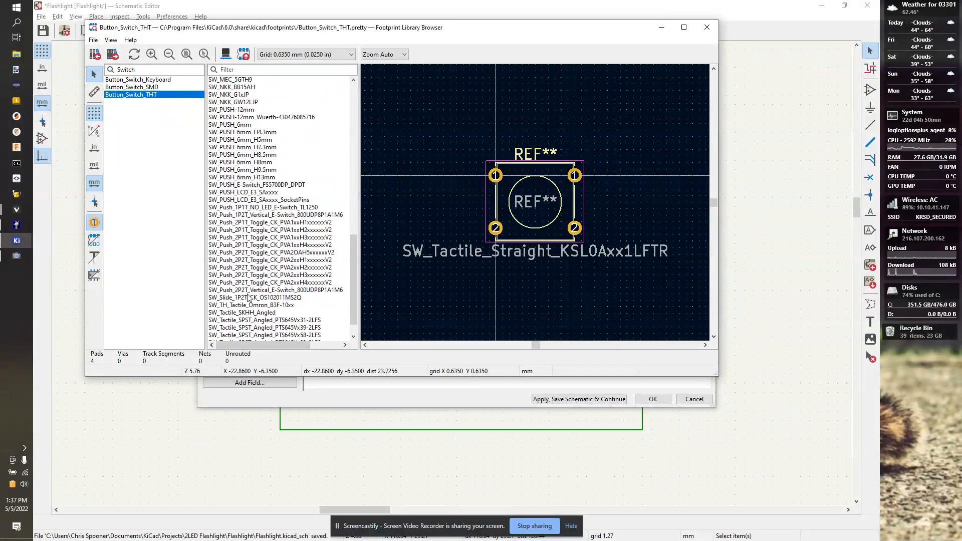
left_click(249, 298)
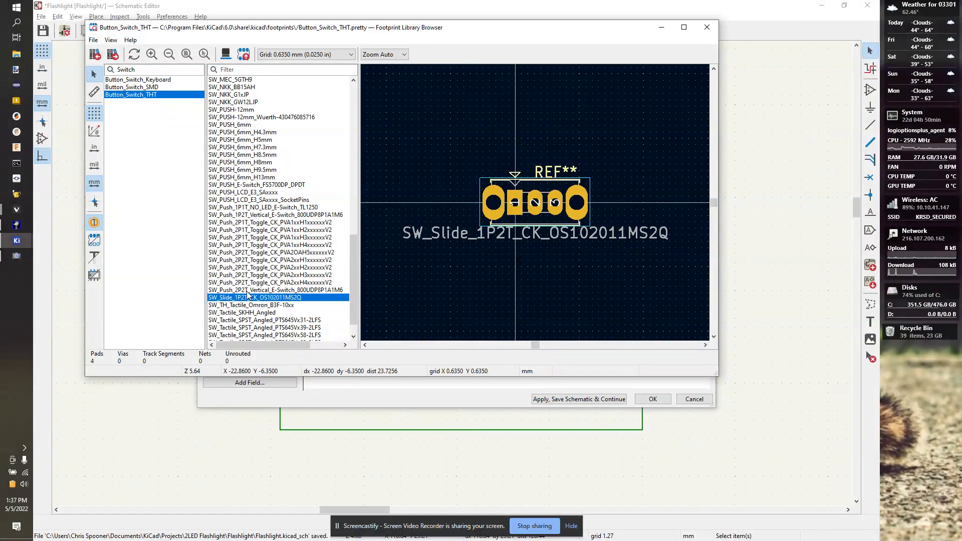
Preview the Button_Switch_THT footprints from the slide and push switches back to SW_E-Switch_EG1224_SPDT_Angled.
key("Up")
key("Down")
key("Down")
key("Down")
key("Down")
key("Up")
key("Up")
key("Up")
key("Up")
key("Up")
key("Up")
key("Up")
key("Up")
key("Up")
key("Up")
key("Up")
key("Up")
key("Up")
key("Up")
key("Up")
key("Up")
key("Up")
key("Up")
key("Up")
key("Up")
key("Up")
key("Up")
key("Up")
key("Up")
key("Up")
key("Up")
key("Up")
key("Up")
key("Up")
key("Up")
key("Up")
key("Up")
key("Up")
key("Up")
key("Up")
key("Up")
key("Up")
key("Up")
key("Down")
key("Down")
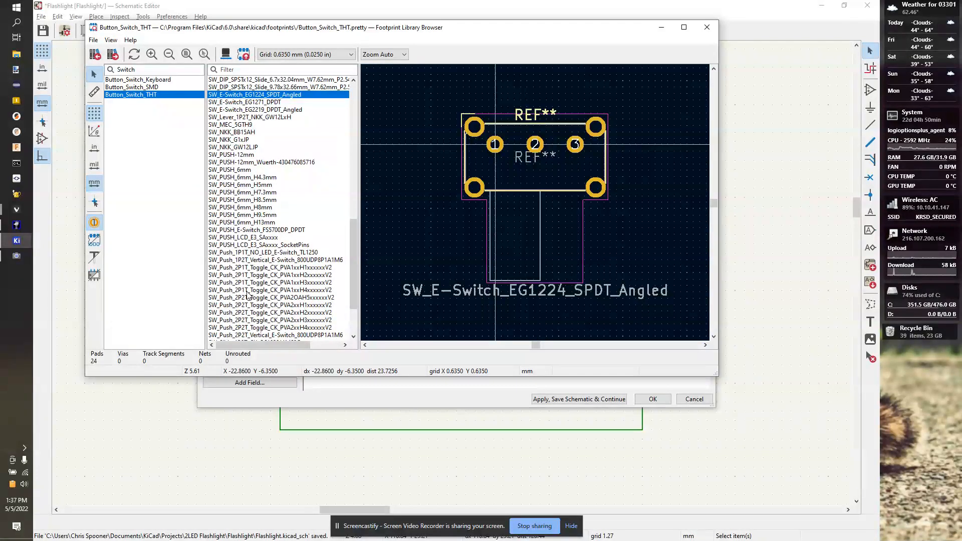
Preview the SW_E-Switch_EG1271_DPDT and SW_E-Switch_EG2219_DPDT_Angled footprints as alternatives for SW1.
scroll(260, 130, "up", 2)
scroll(261, 132, "up", 1)
left_click(279, 171)
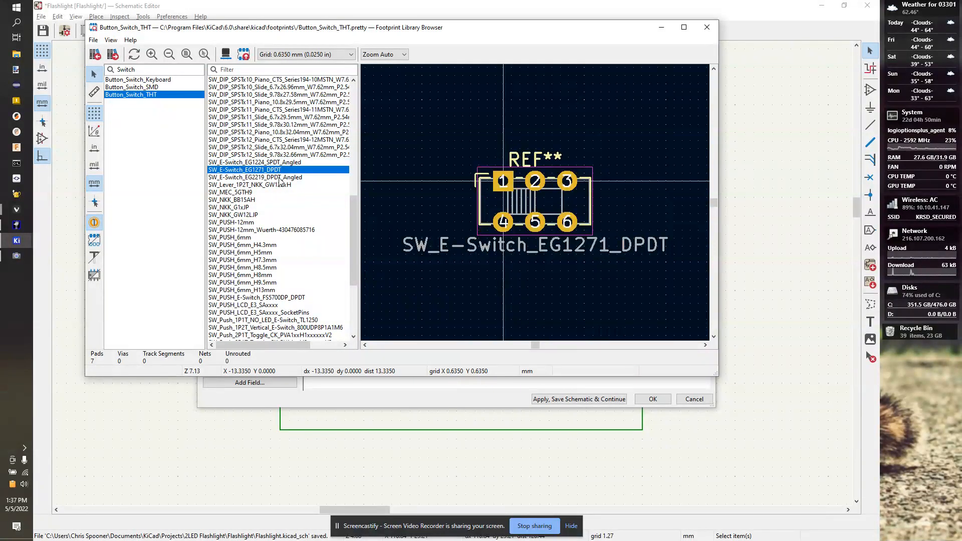
left_click(279, 179)
Assign the SW_E-Switch_EG1224_SPDT_Angled footprint to SW1, accepting the symbol field changes, and save the schematic.
left_click(282, 162)
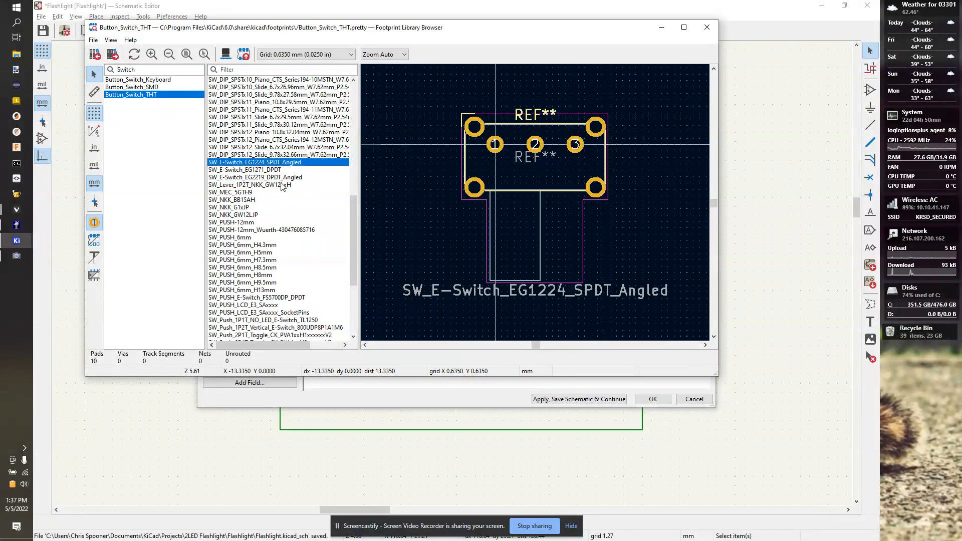
scroll(282, 183, "up", 1)
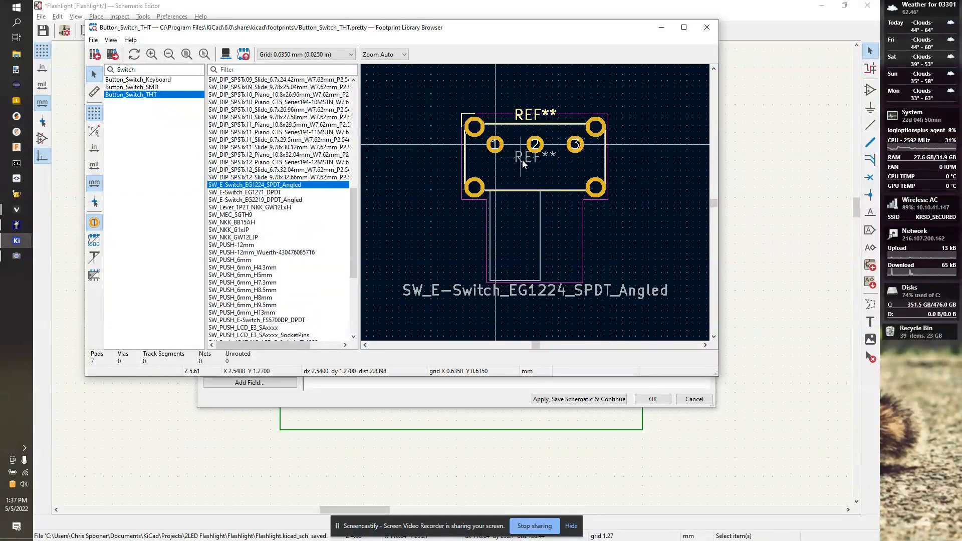
scroll(305, 172, "up", 1)
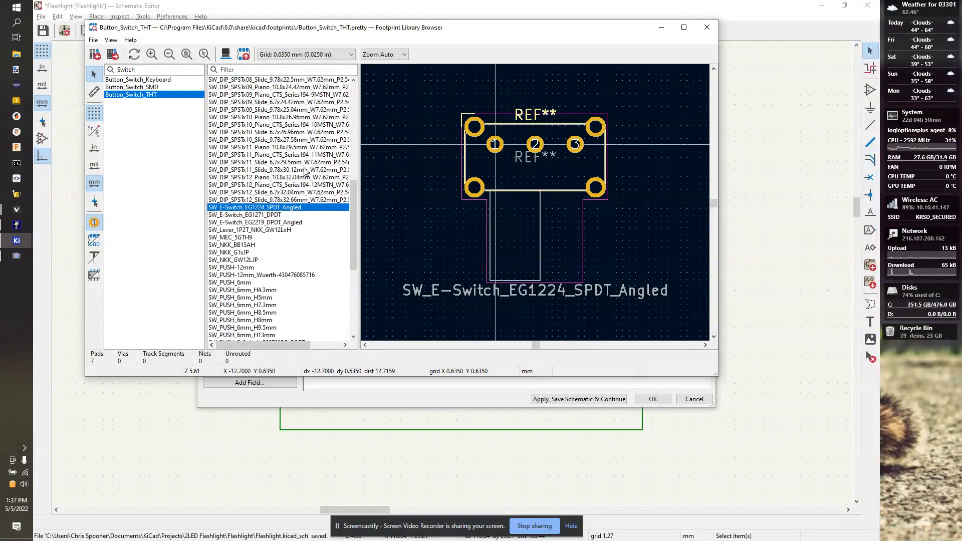
scroll(306, 174, "down", 1)
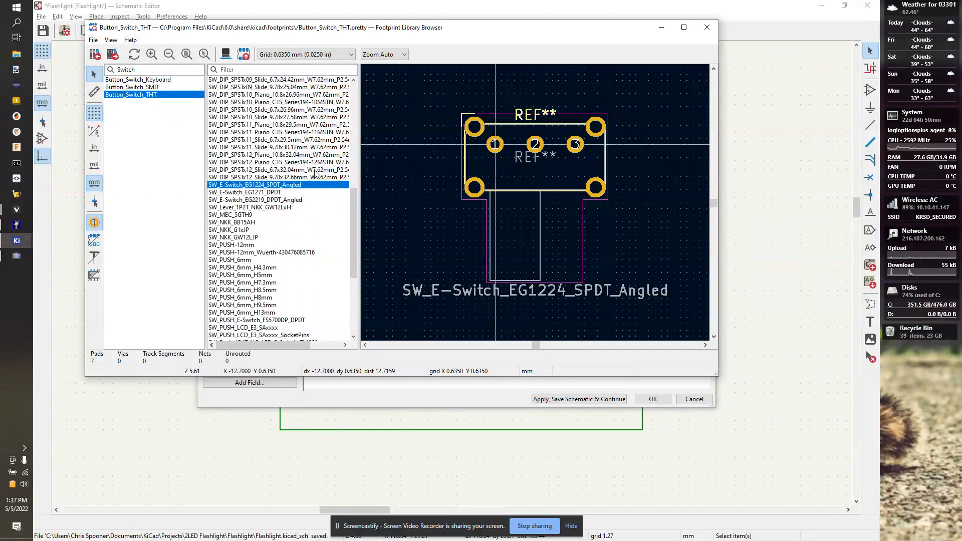
key("Return")
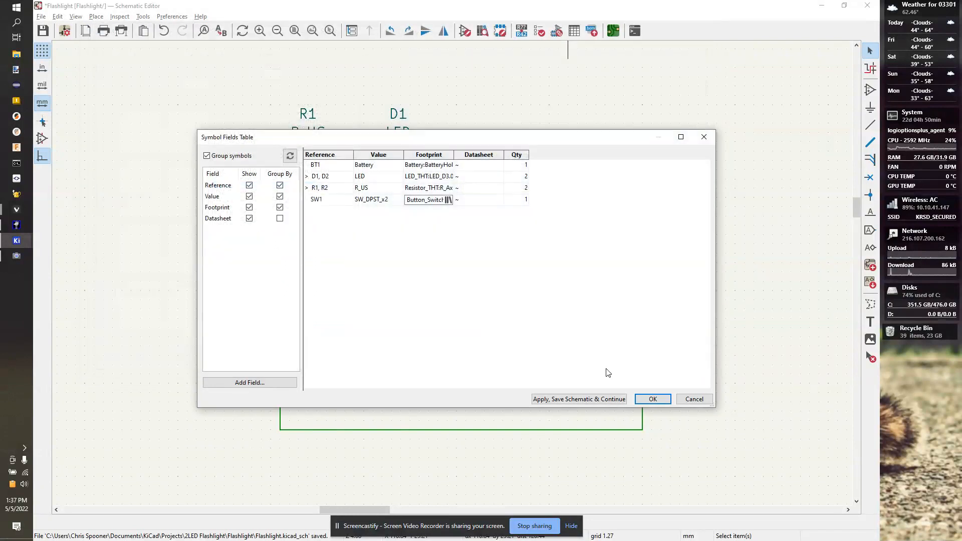
left_click(653, 399)
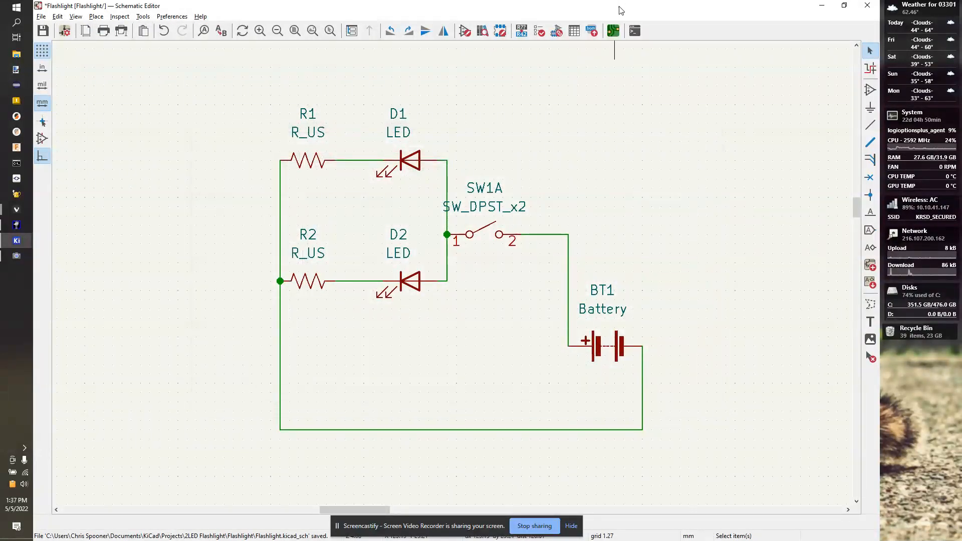
left_click(42, 31)
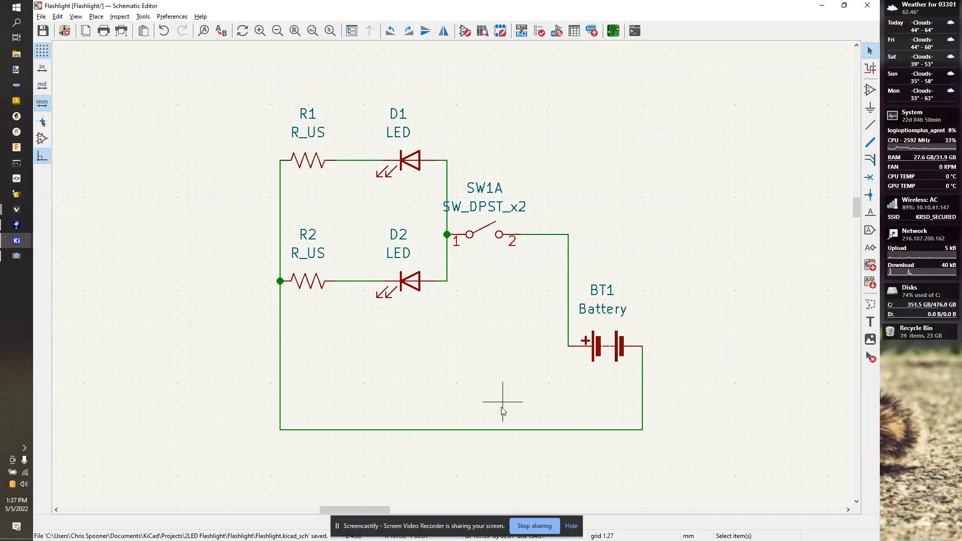